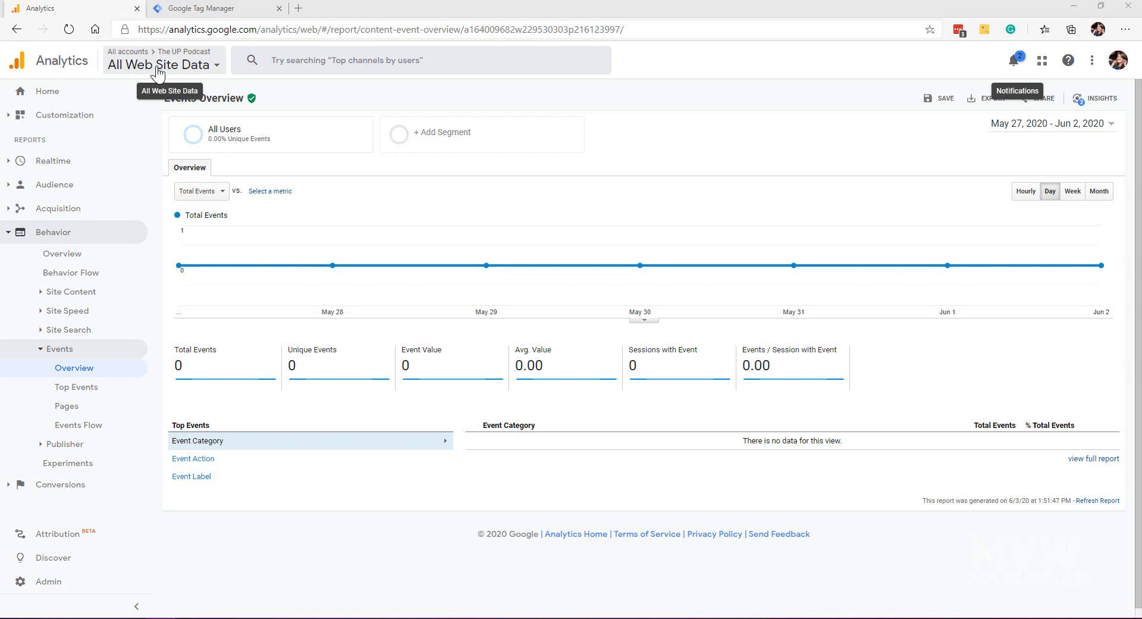
Switch to Google Tag Manager and start a new user-defined variable of the Auto-Event Variable type
click(205, 9)
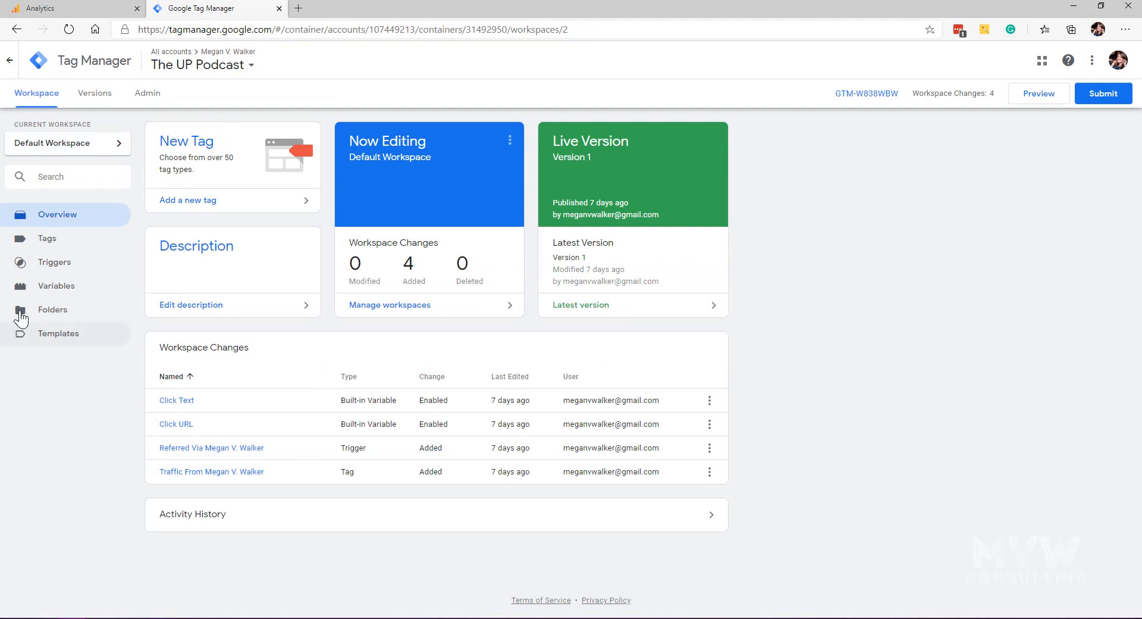
click(57, 289)
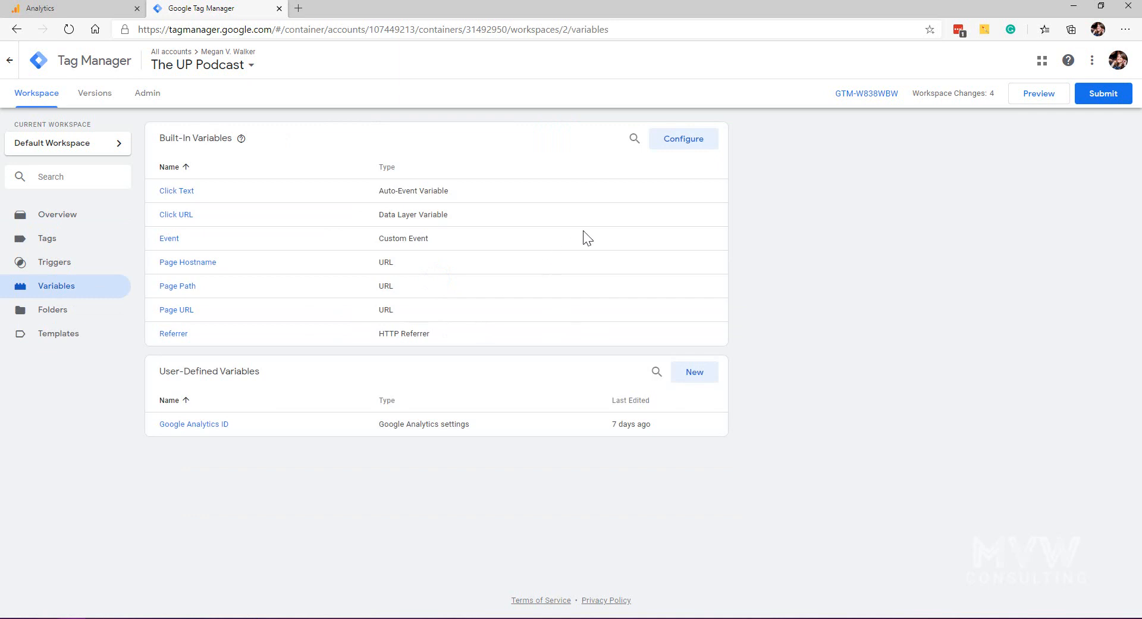
click(695, 372)
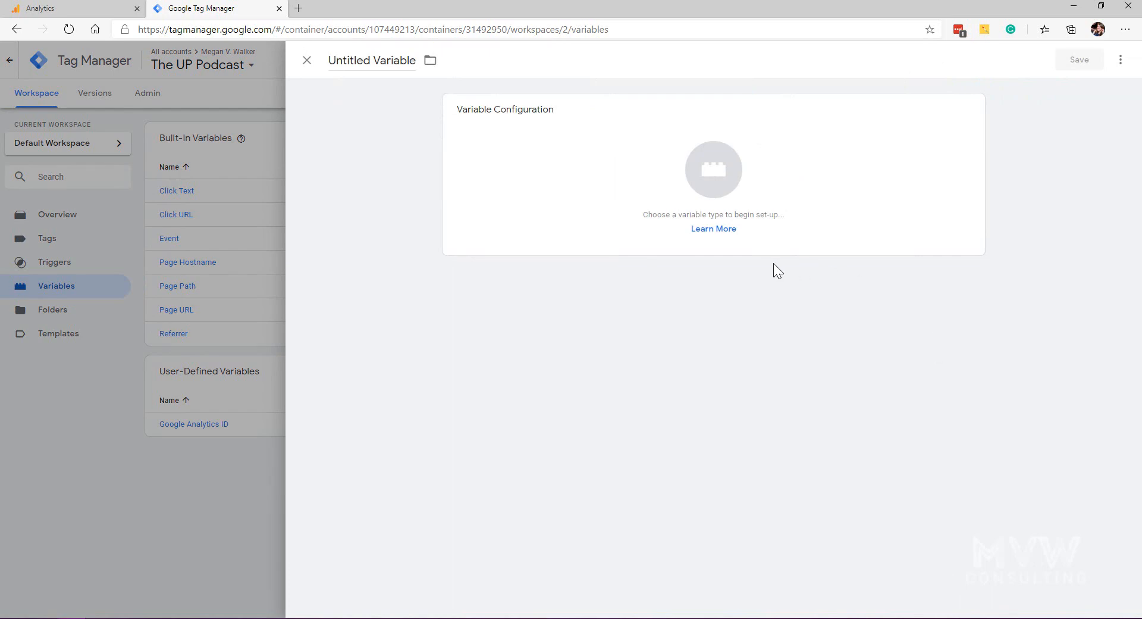
click(716, 172)
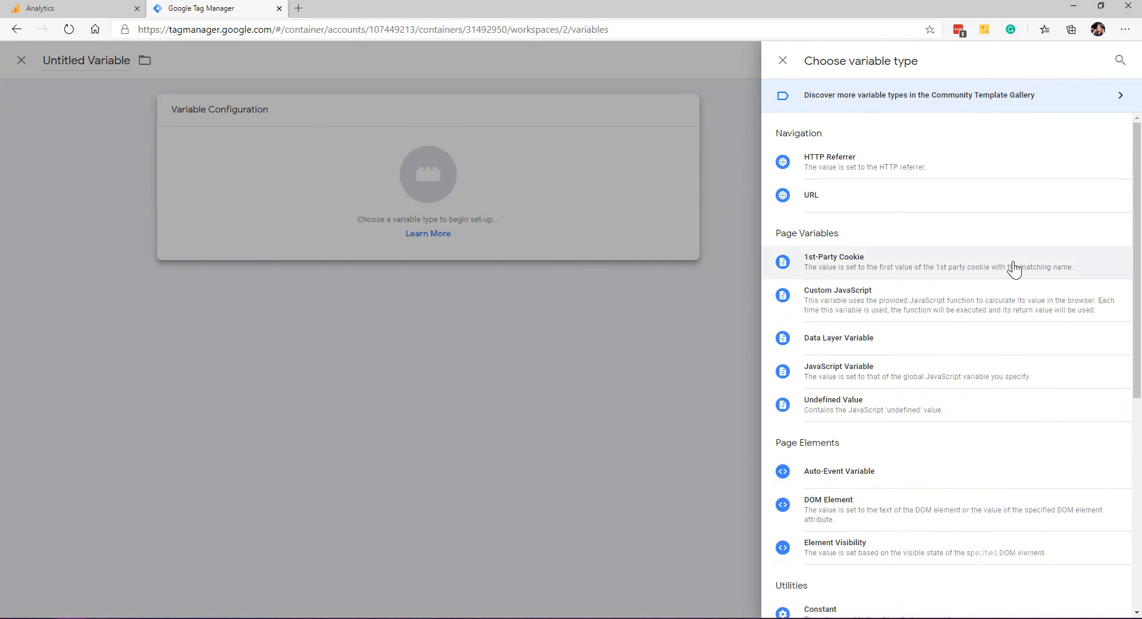
scroll(873, 400, down, 1)
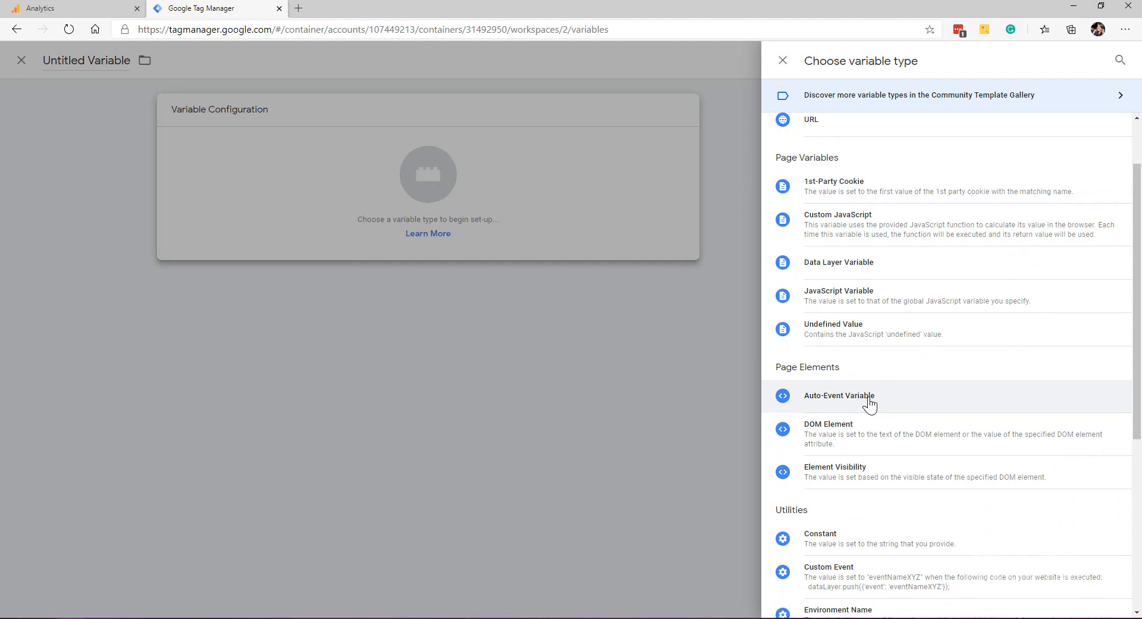
click(870, 403)
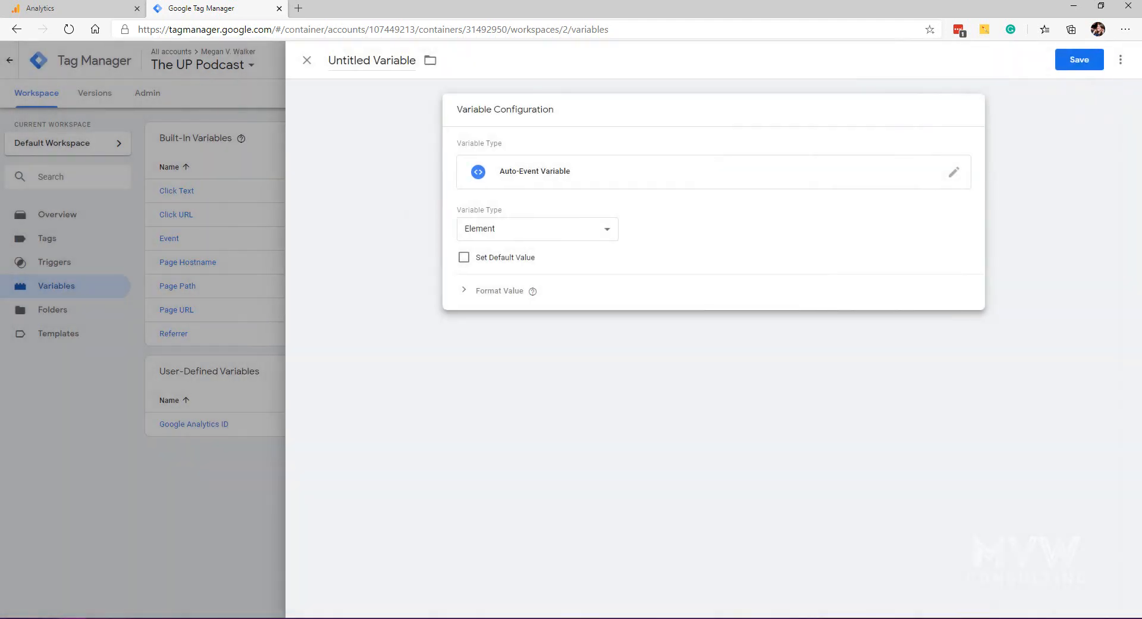
Configure the auto-event variable to use Element URL with the component type Is Outbound
click(580, 232)
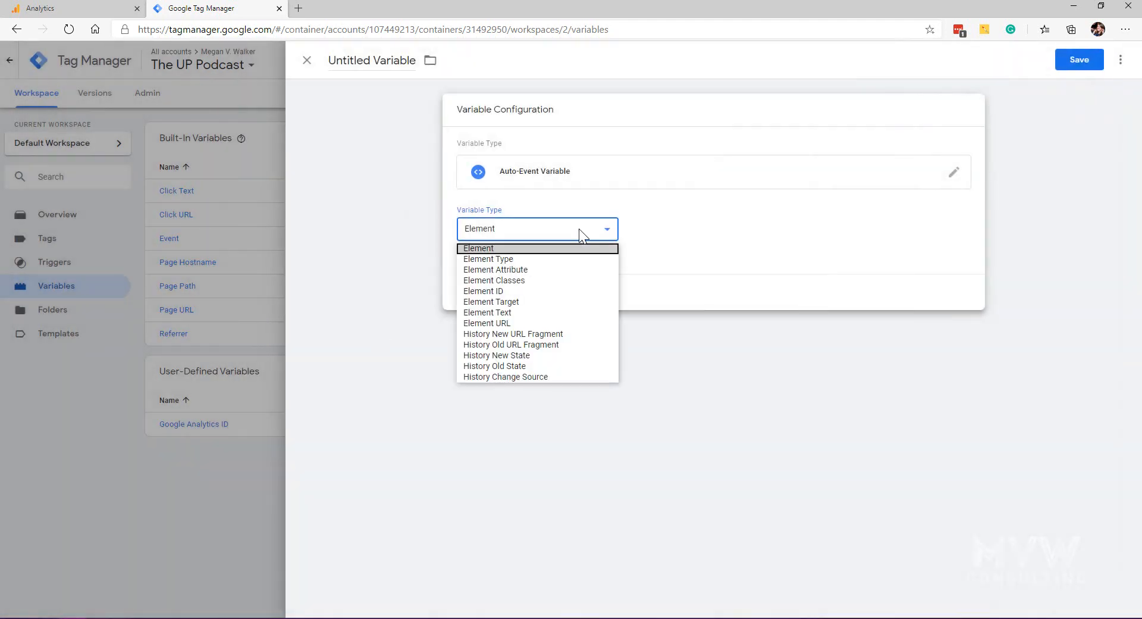
click(538, 322)
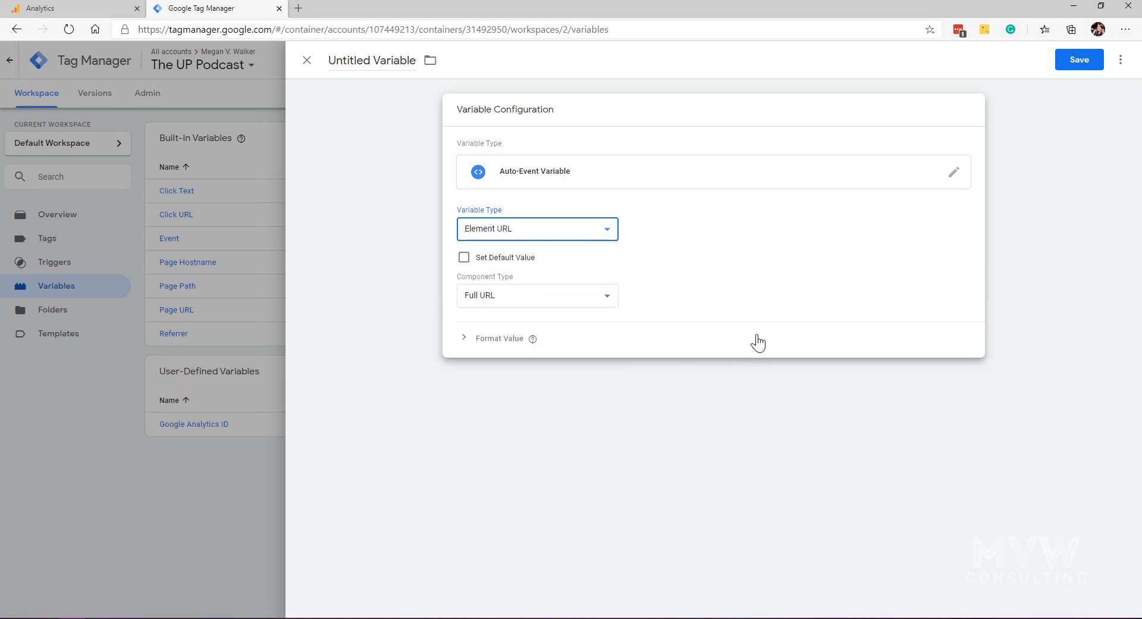
click(608, 296)
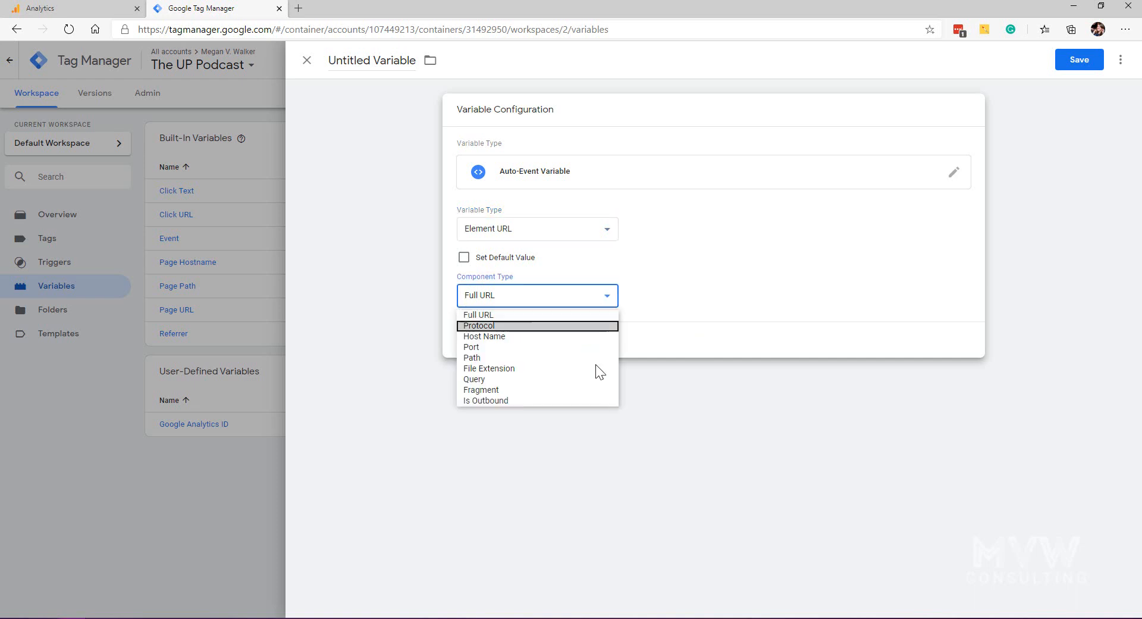
click(570, 403)
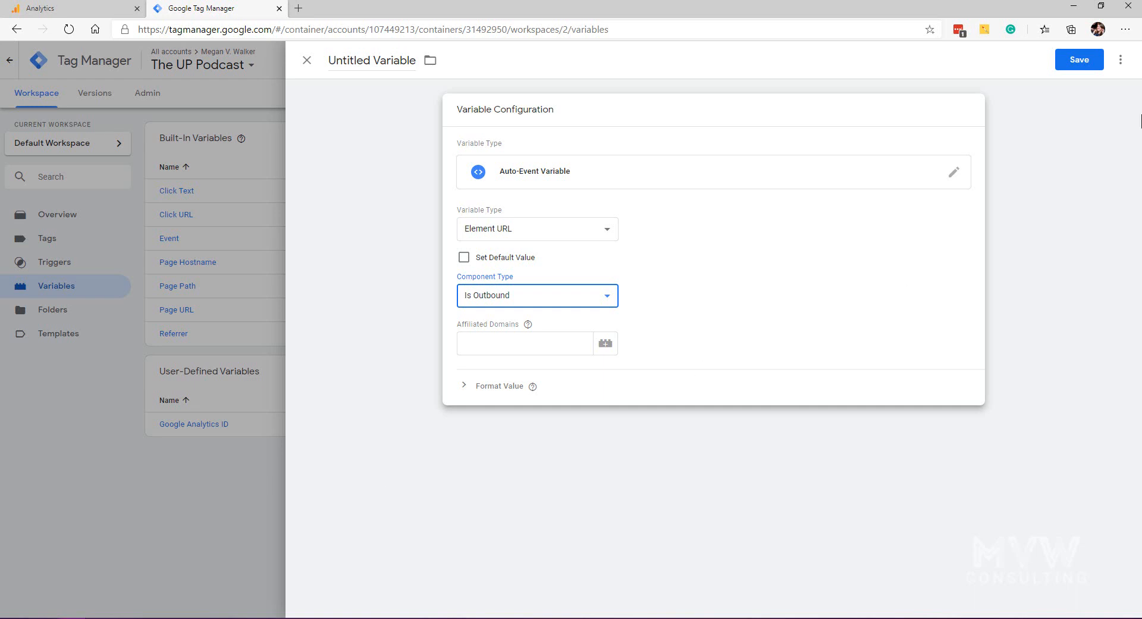
Save the new variable under the name Outbound Links
click(1080, 61)
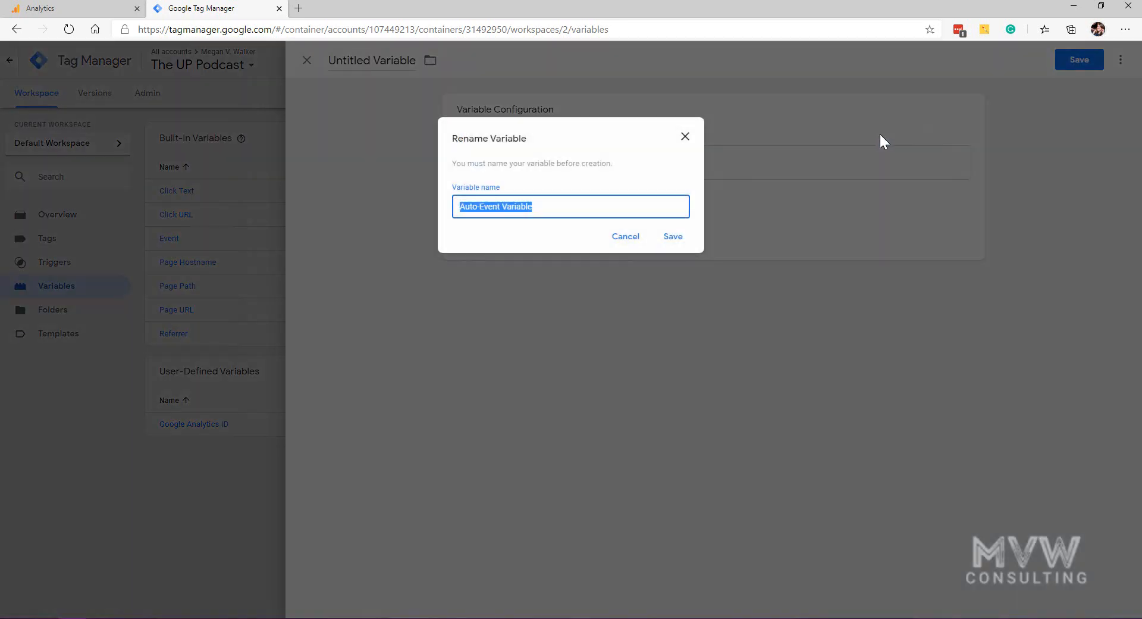
text(Outbound Lin)
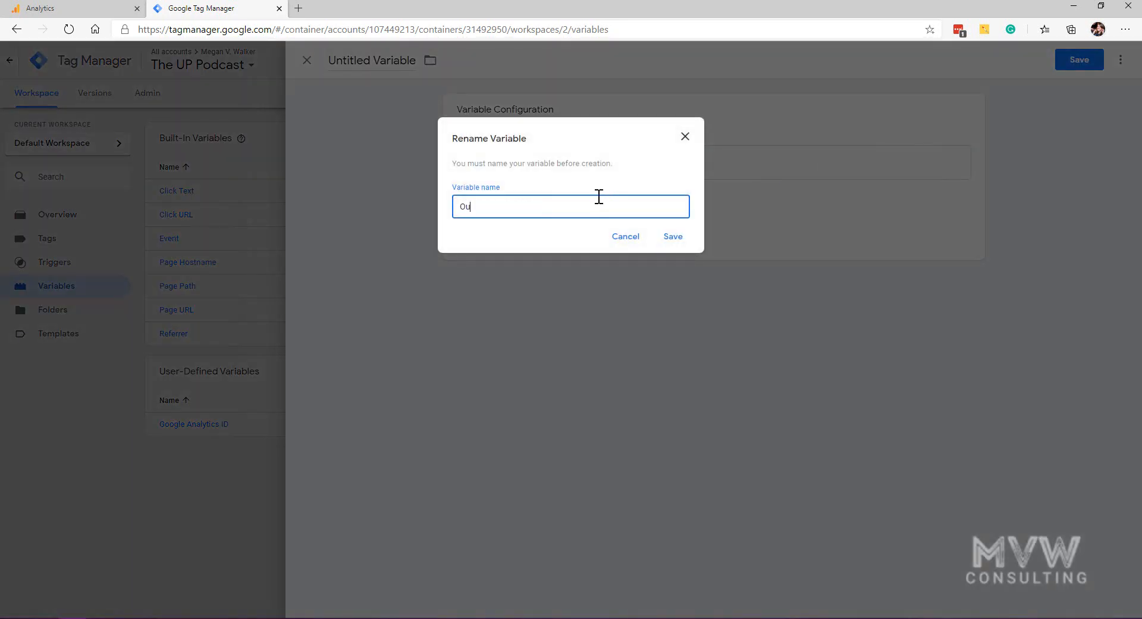
text(ks)
click(673, 236)
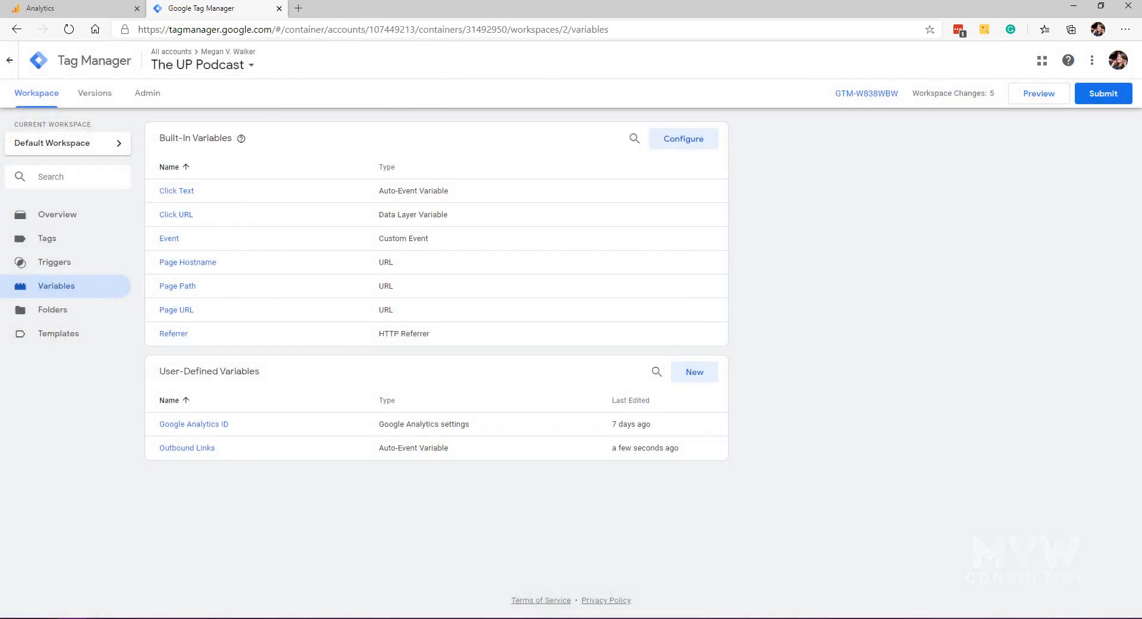
Start a new trigger in the workspace using the Click - Just Links trigger type
click(65, 266)
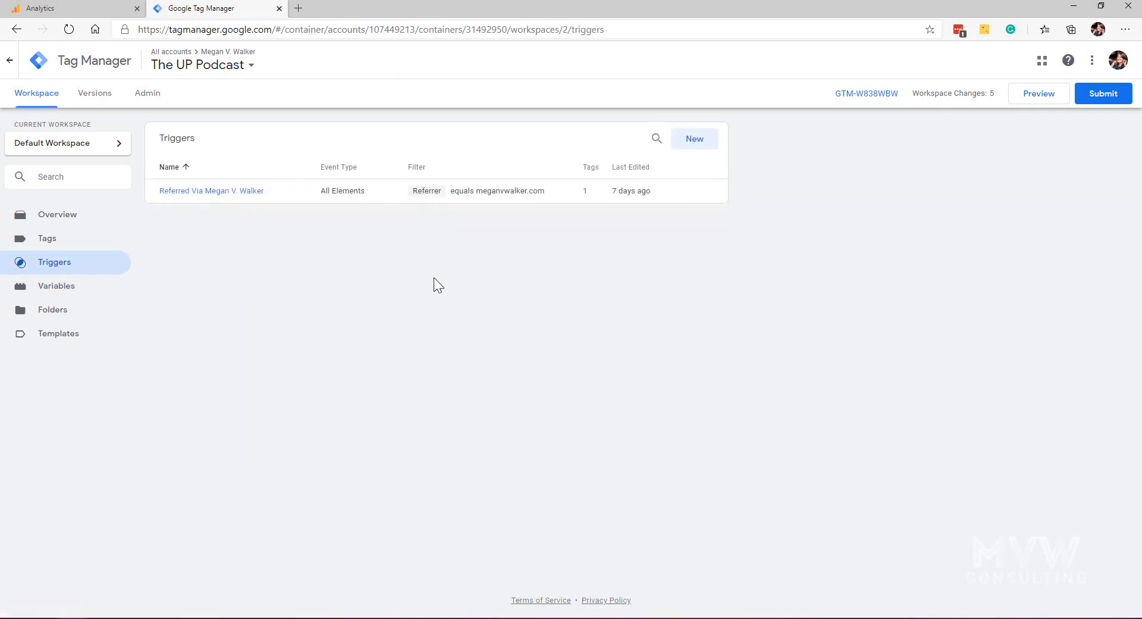
click(683, 145)
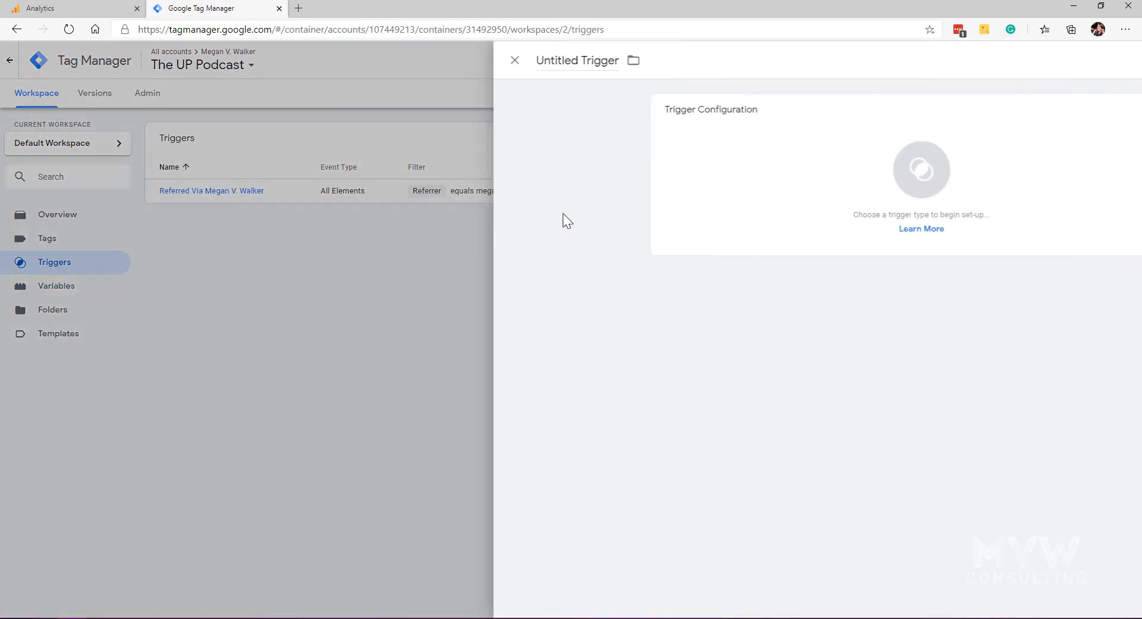
click(658, 152)
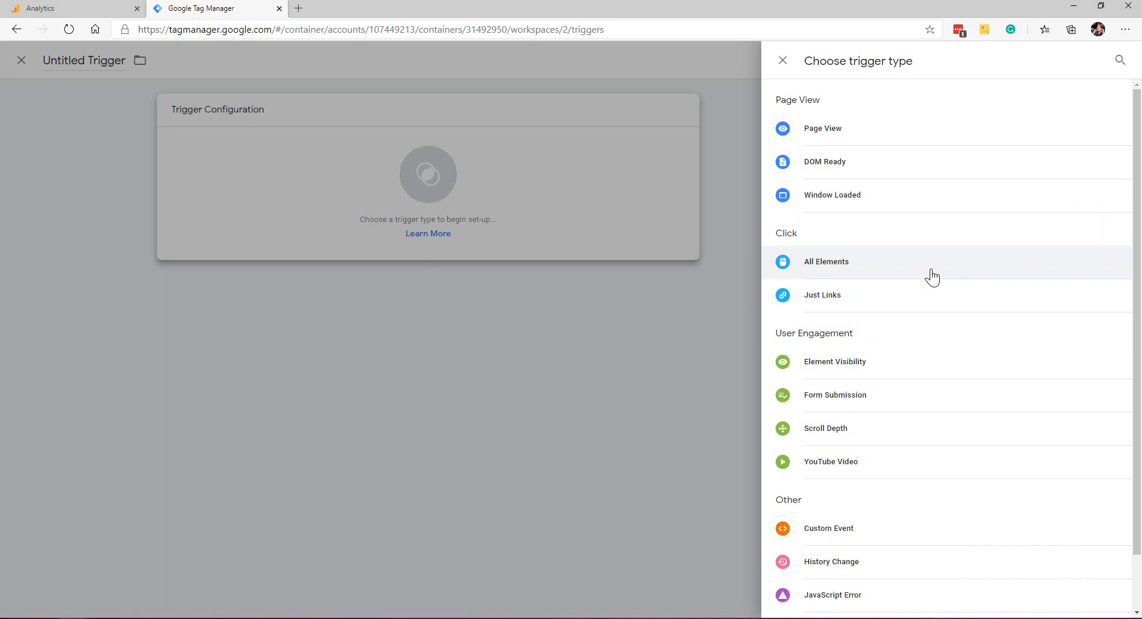
click(847, 304)
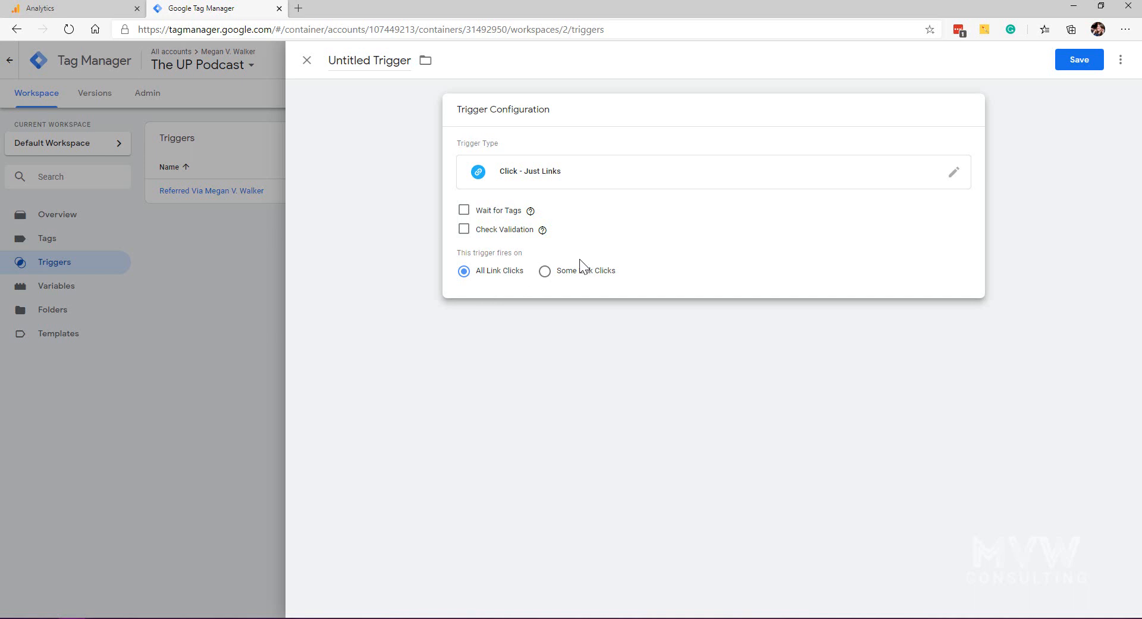
Make the trigger fire only on Some Link Clicks, with the condition Outbound Links equals true
click(562, 278)
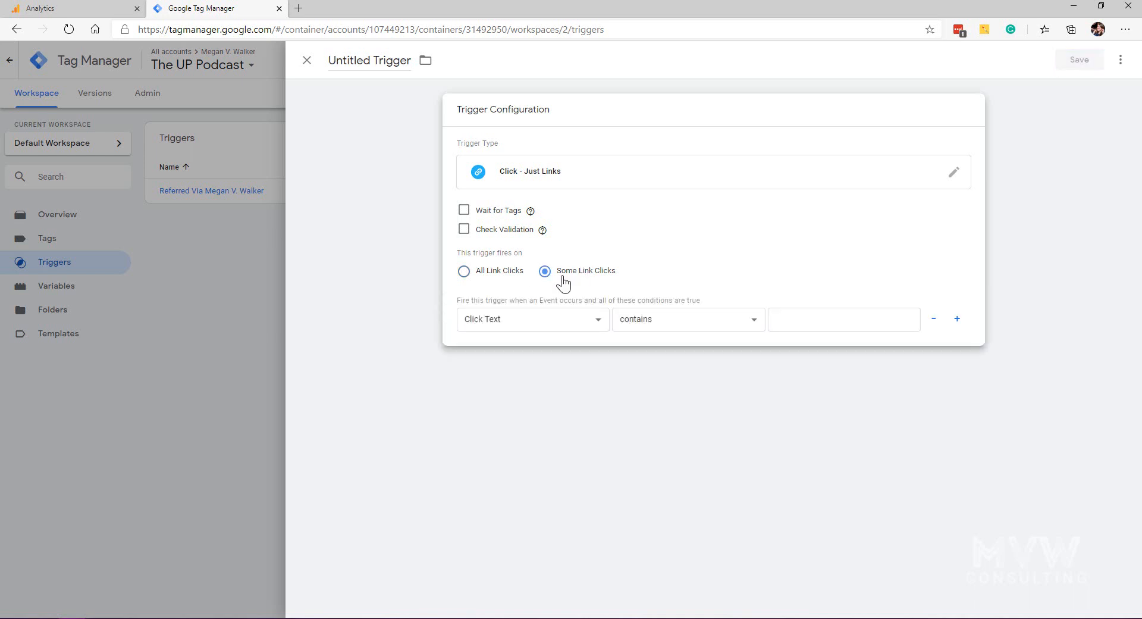
click(581, 319)
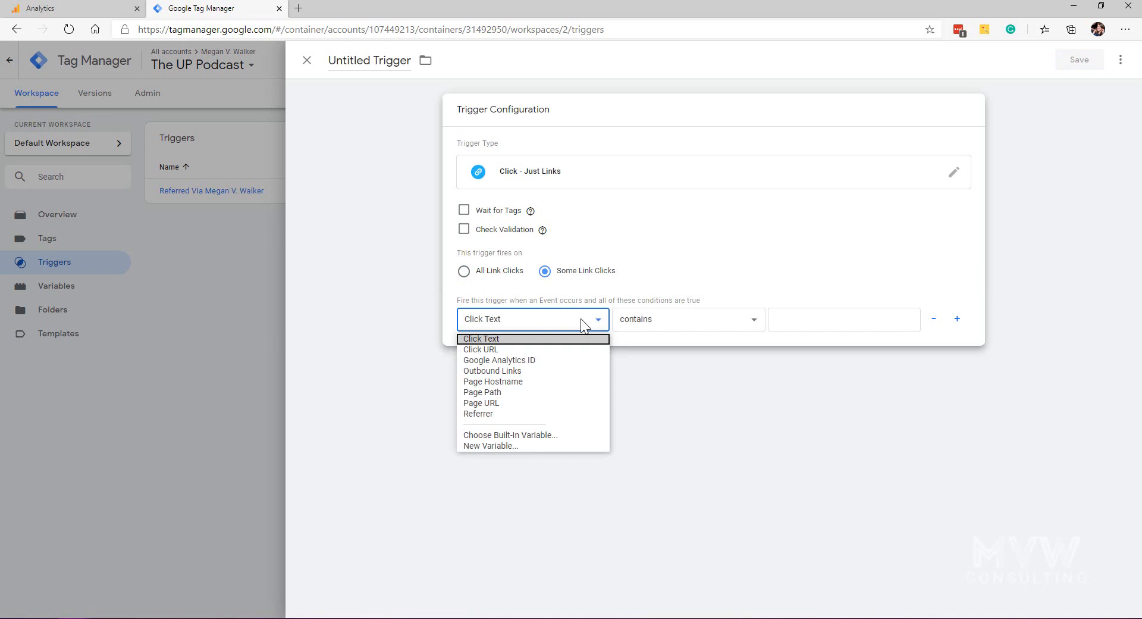
click(553, 371)
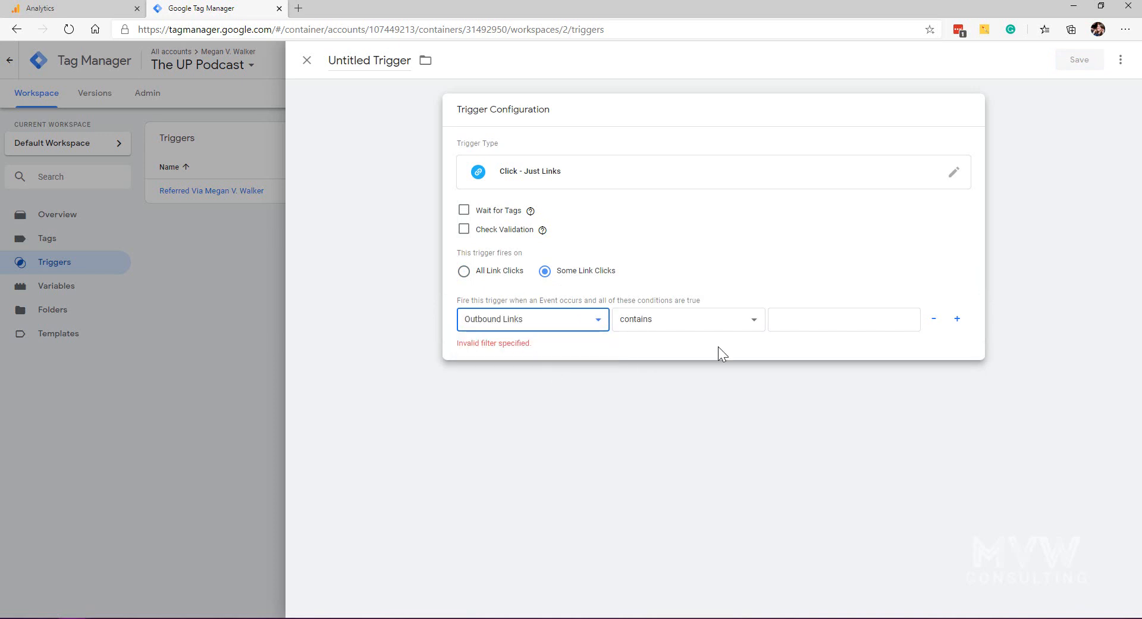
click(750, 321)
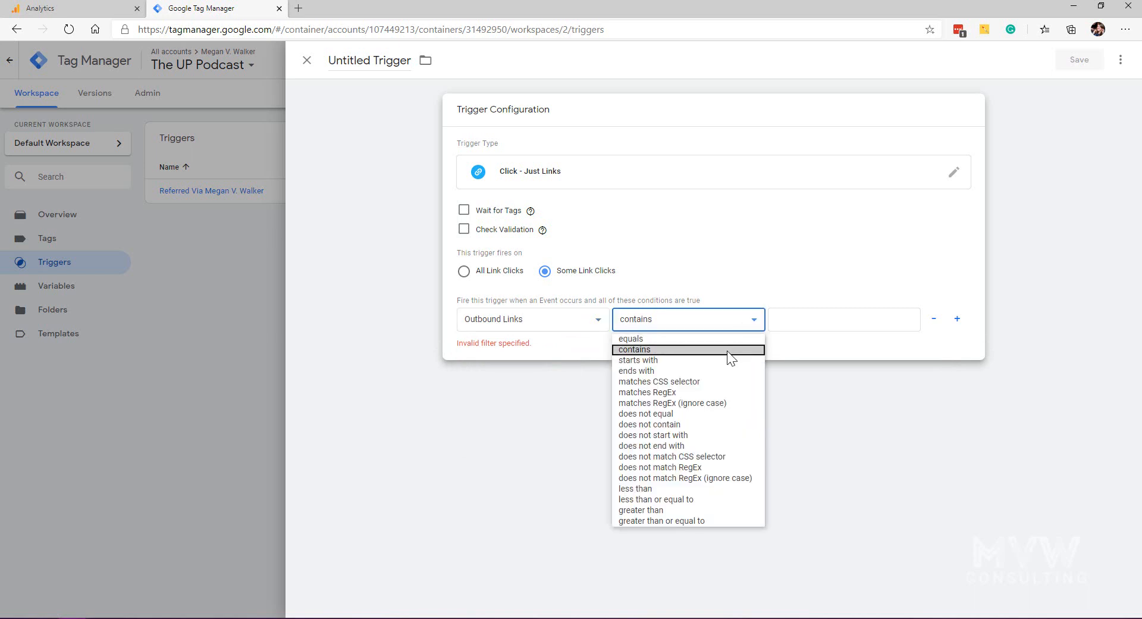
click(725, 339)
click(809, 317)
text(t)
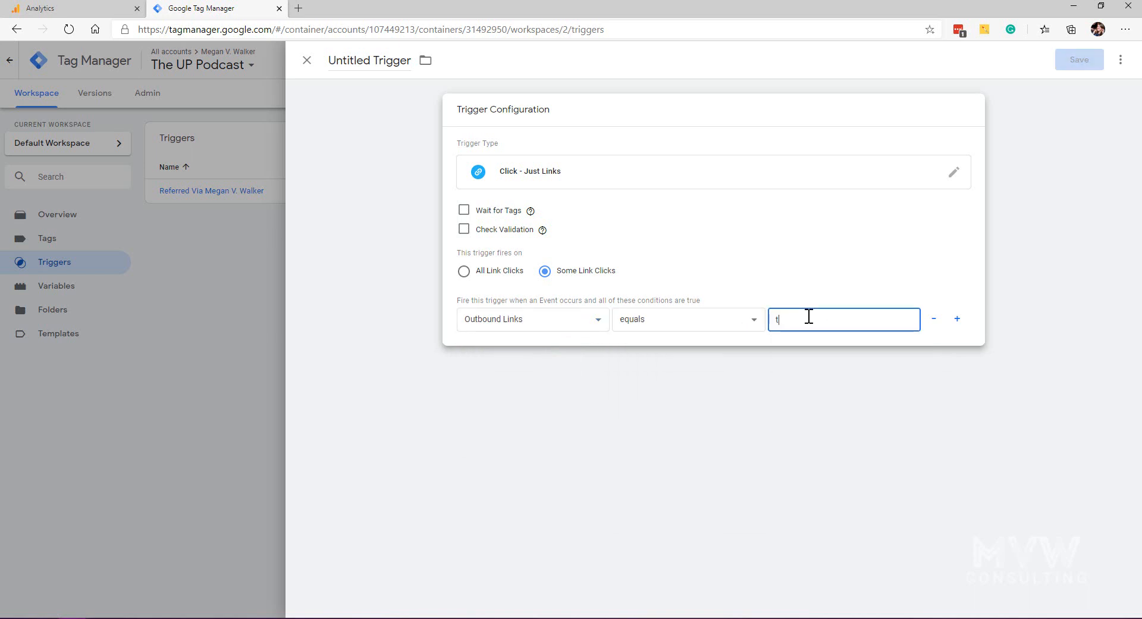
text(rue)
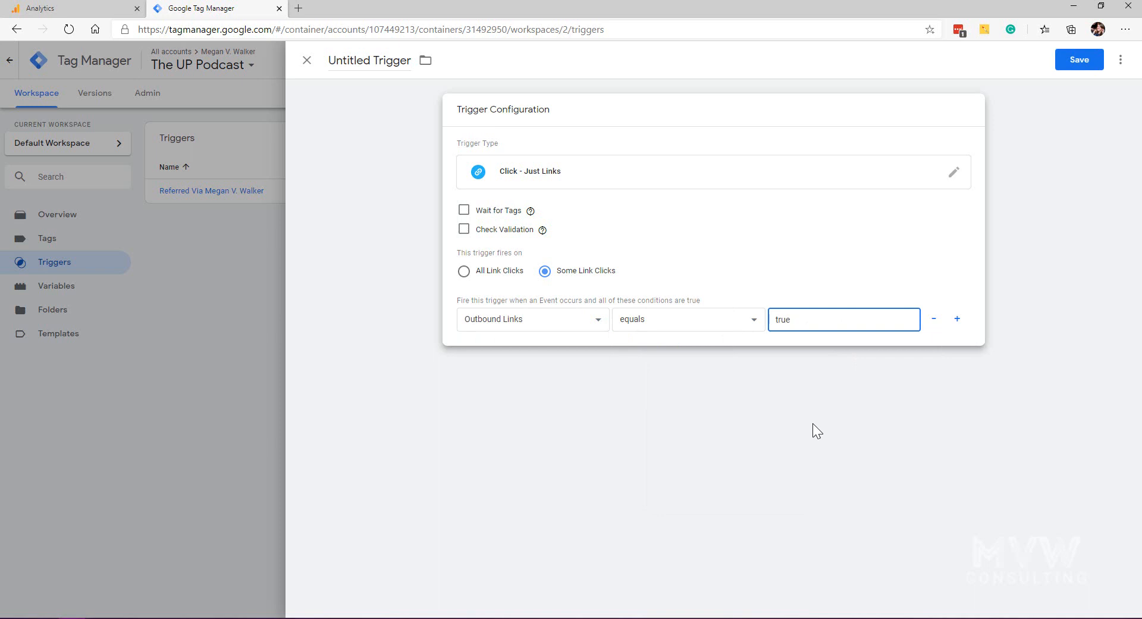
Save the new trigger under the name Outbound Links
click(1078, 60)
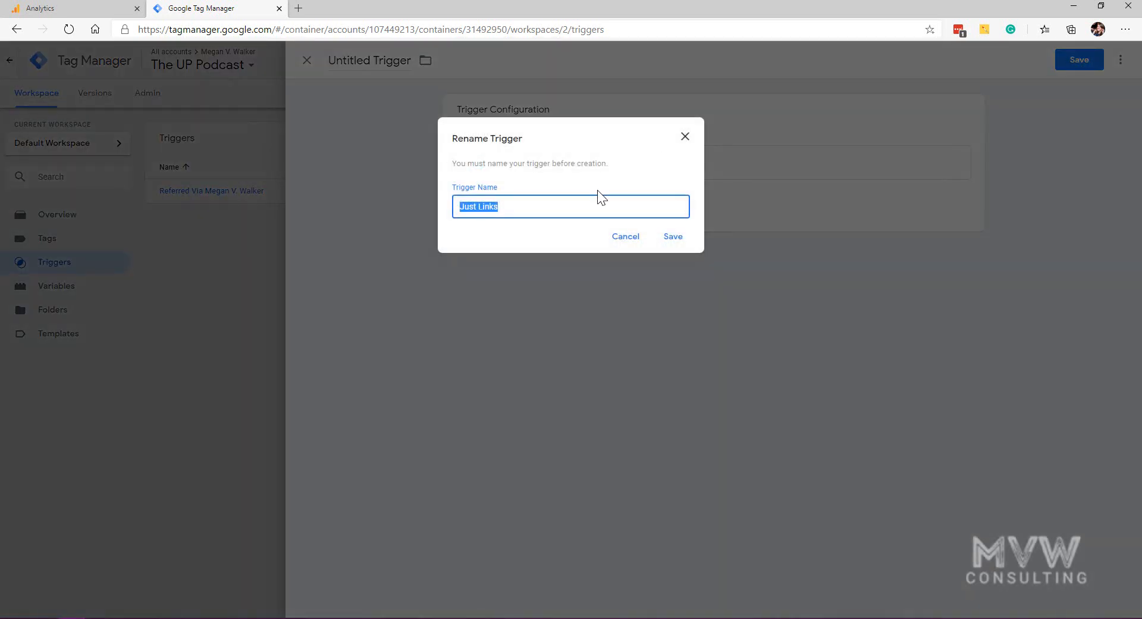
text(Outbound Lin)
click(673, 236)
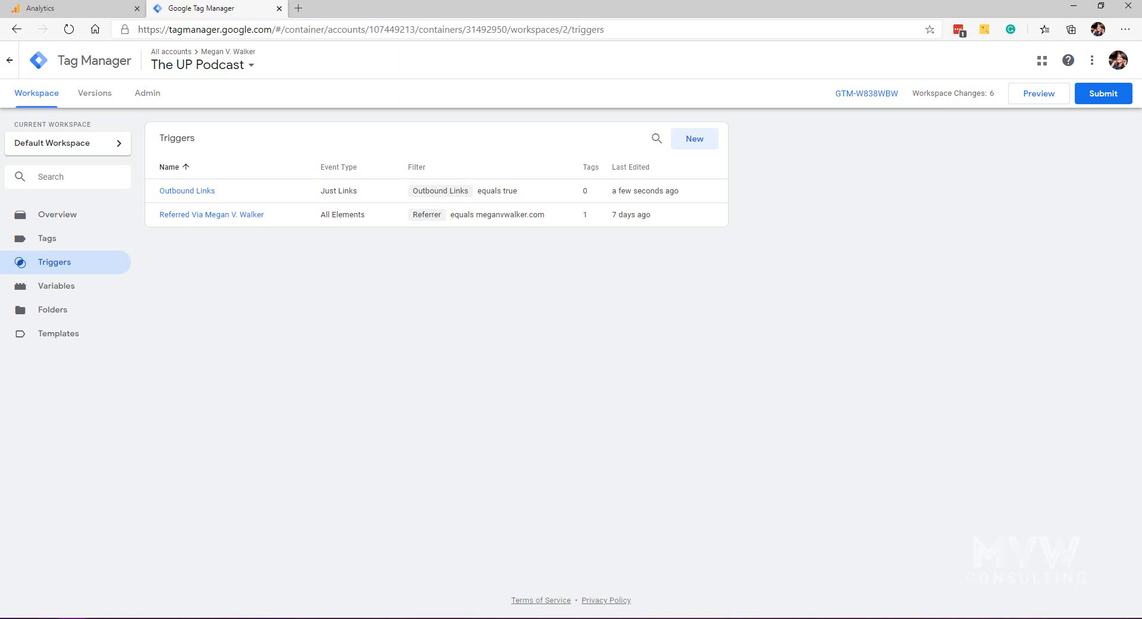
Start a new tag of type Google Analytics: Universal Analytics and set its track type to Event
click(48, 238)
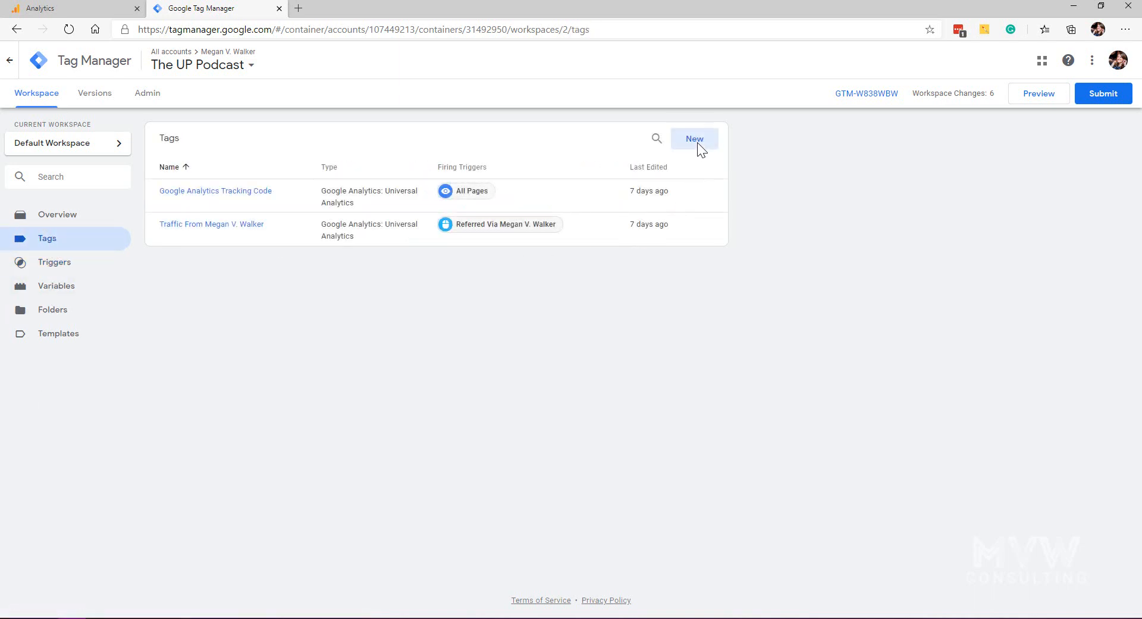
click(698, 143)
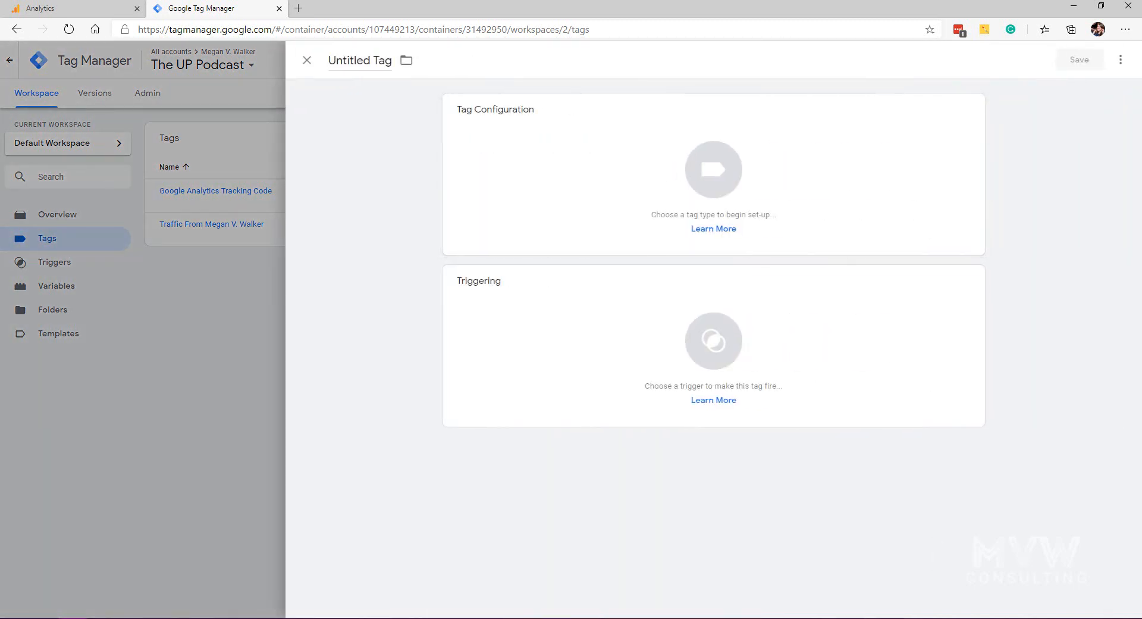
click(828, 197)
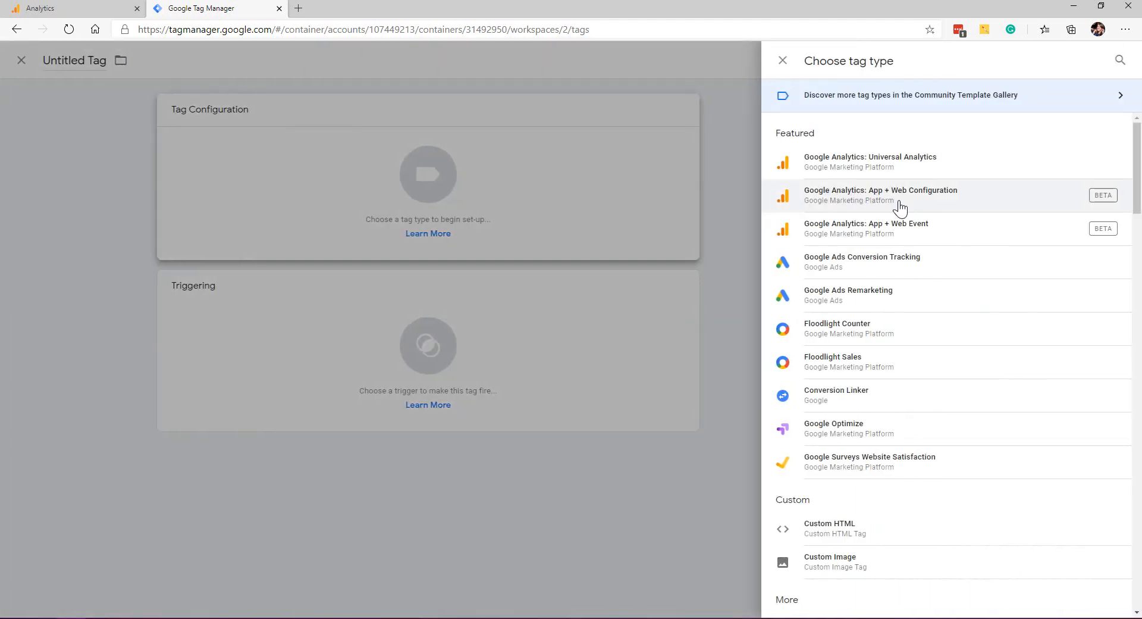
click(905, 171)
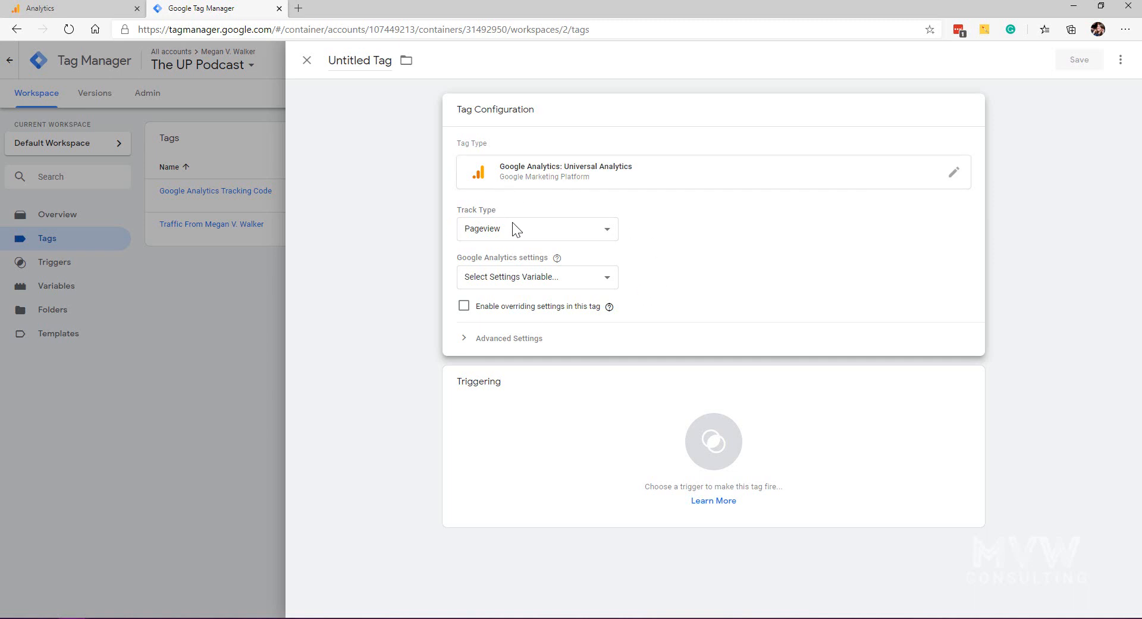
click(608, 234)
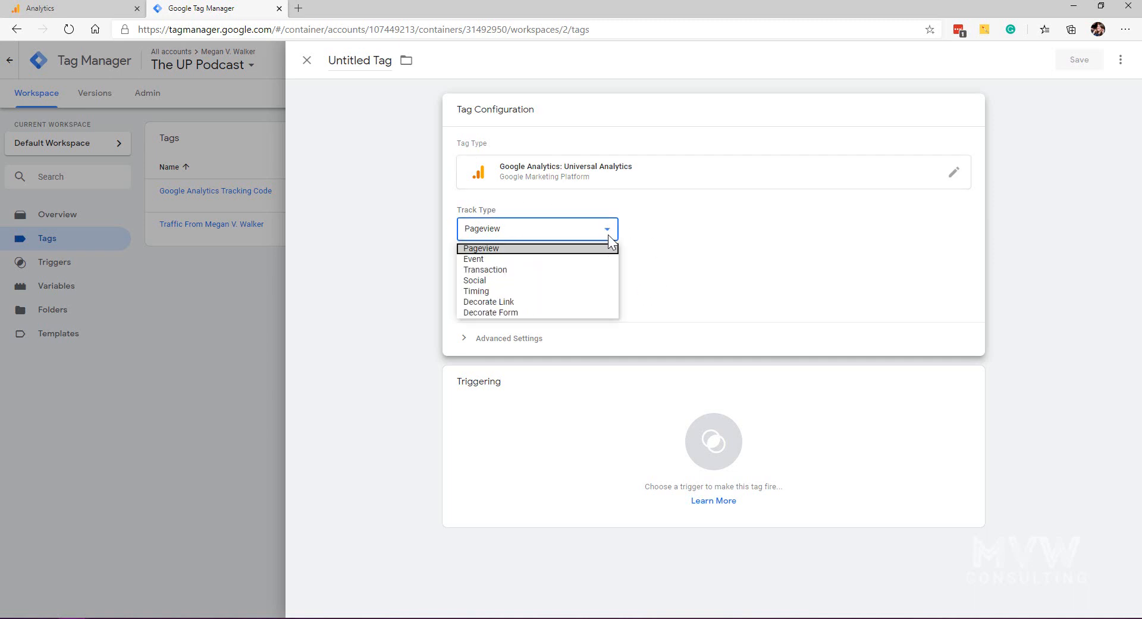
click(581, 249)
click(584, 234)
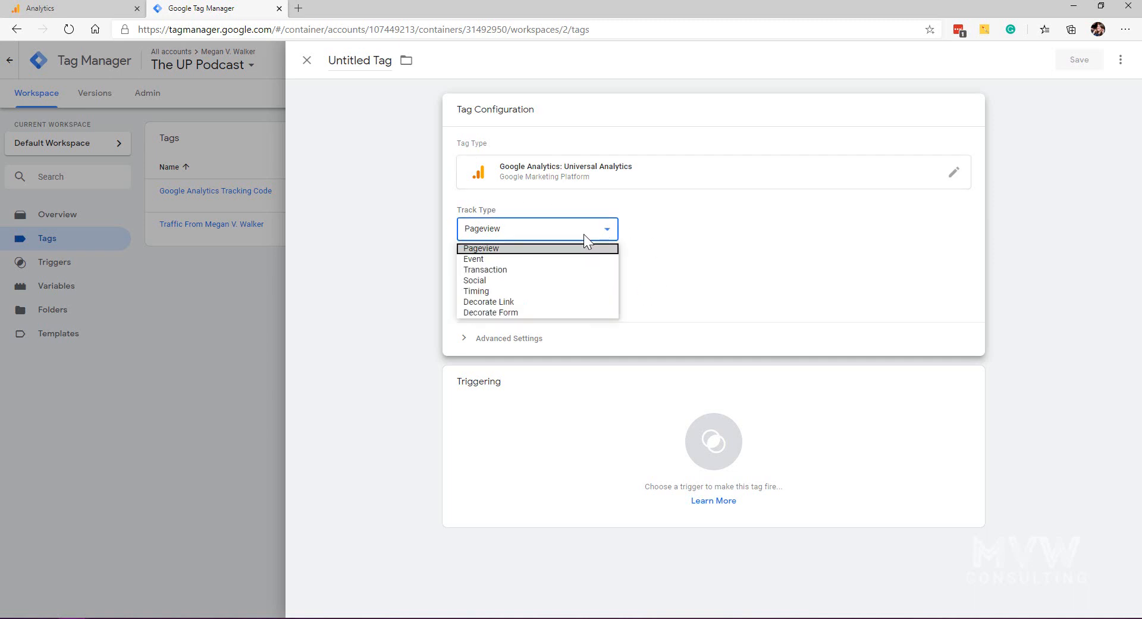
click(511, 258)
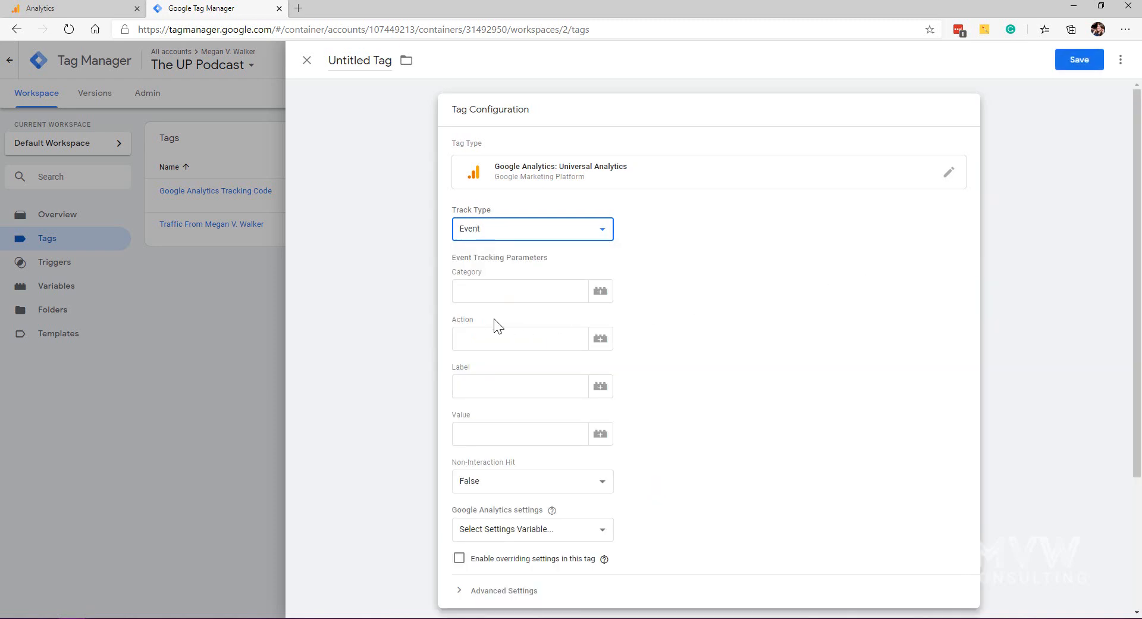
click(509, 294)
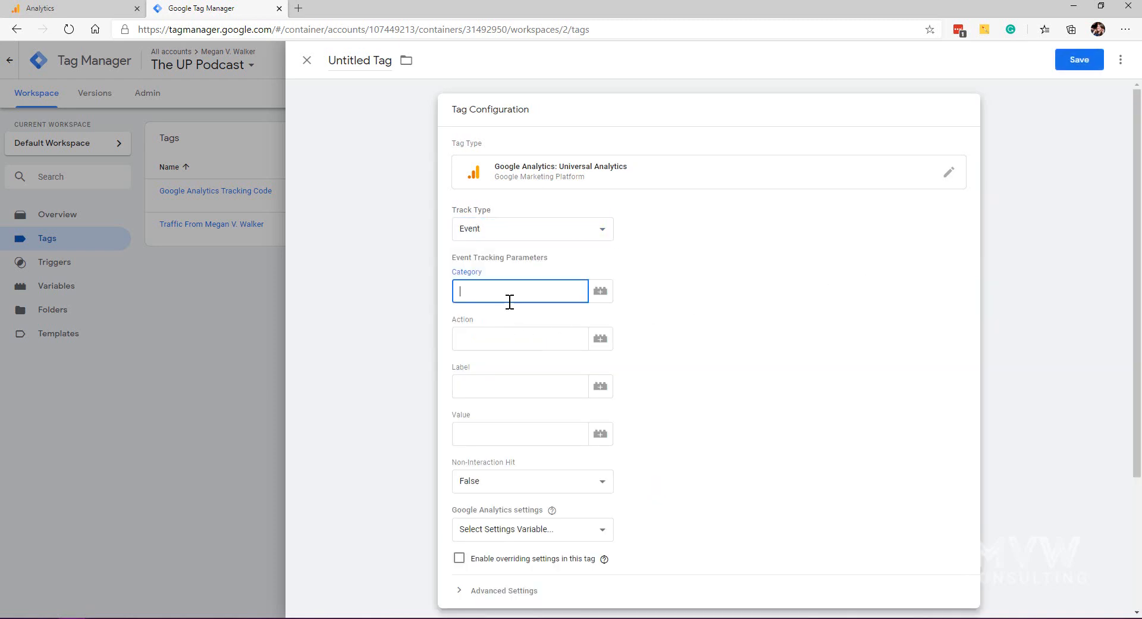
click(600, 291)
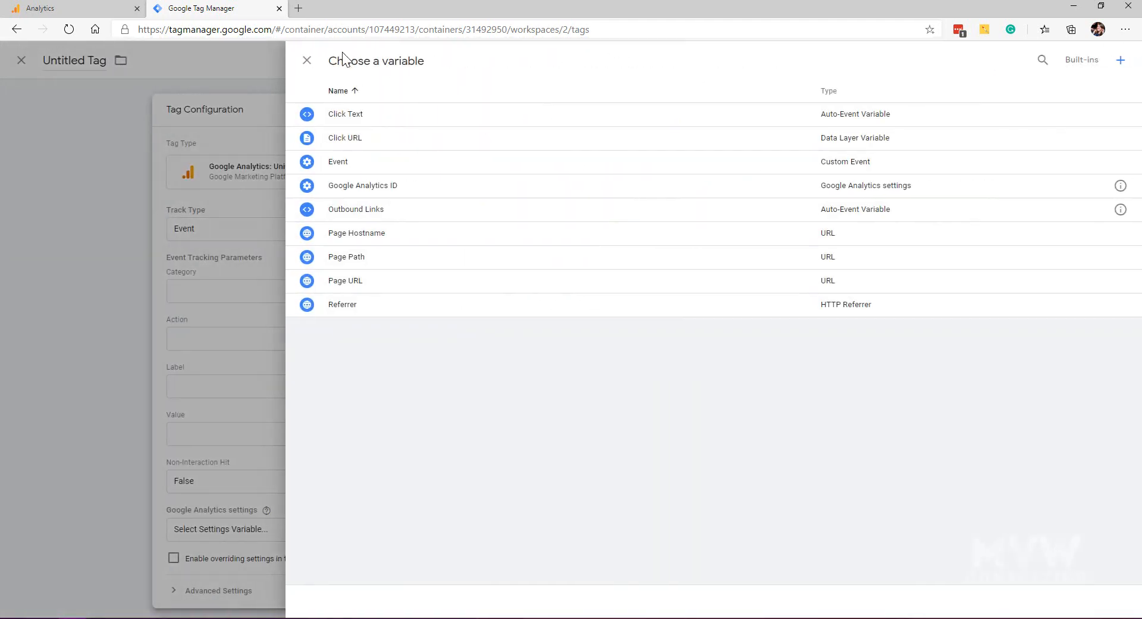
click(306, 59)
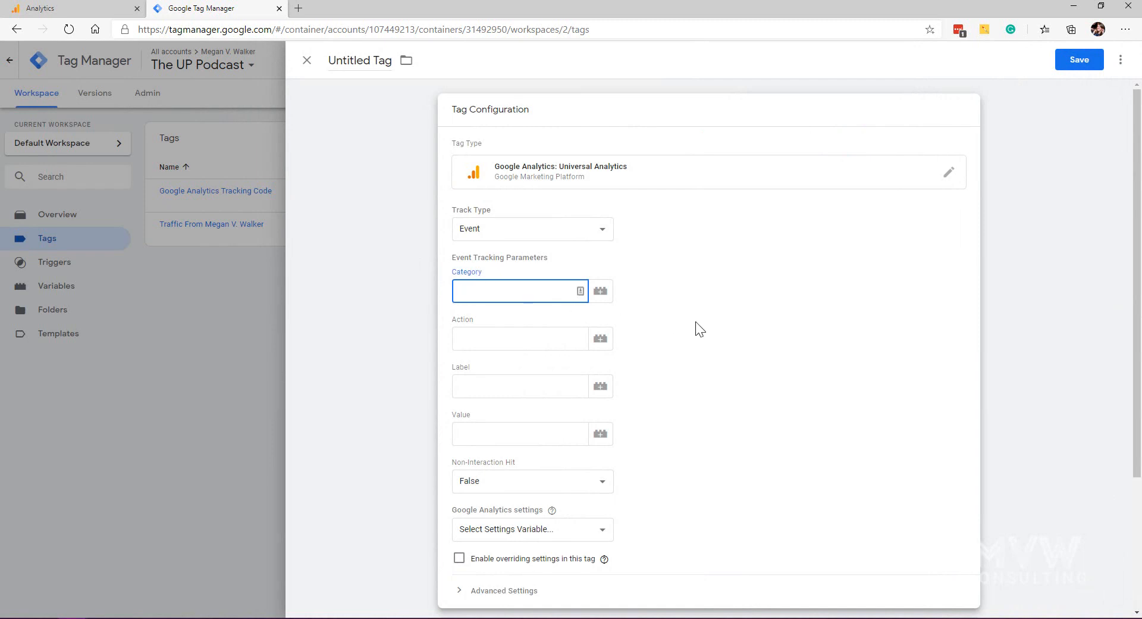
Set the event tracking category to Outbound Links, the action to the Click URL variable and the label to the Click Text variable
text(Outb)
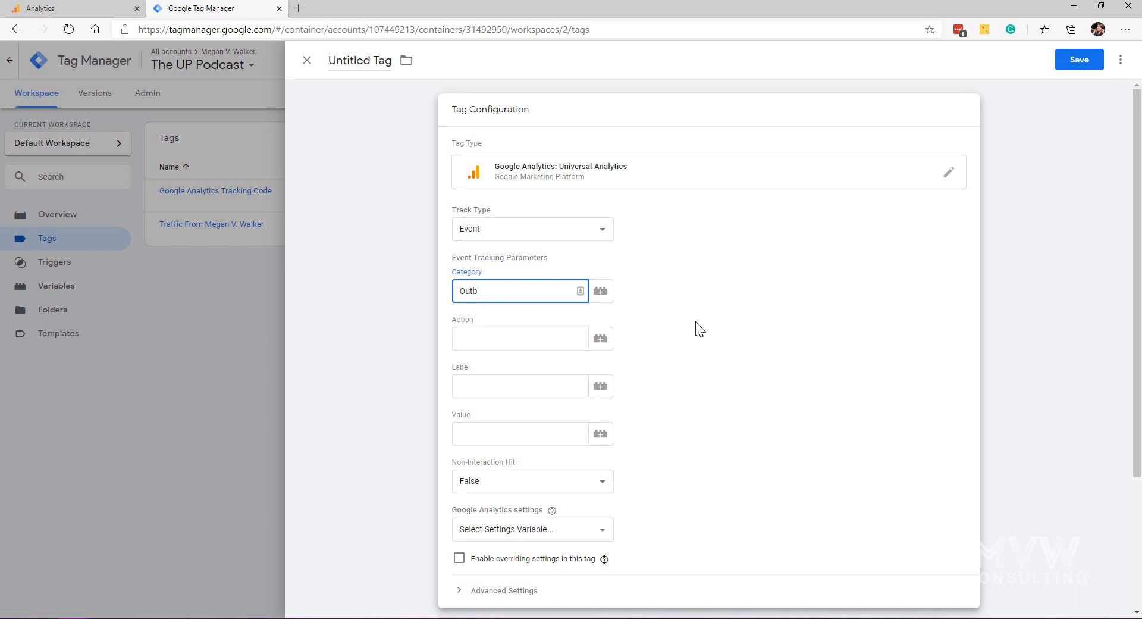
text(ound Links)
click(601, 339)
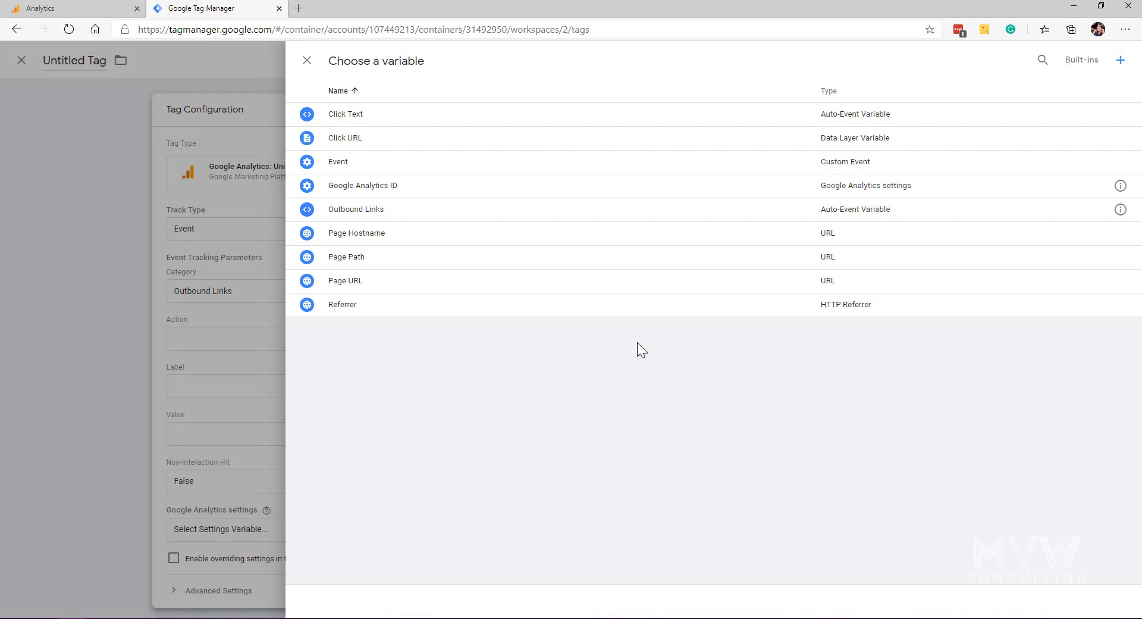
click(365, 139)
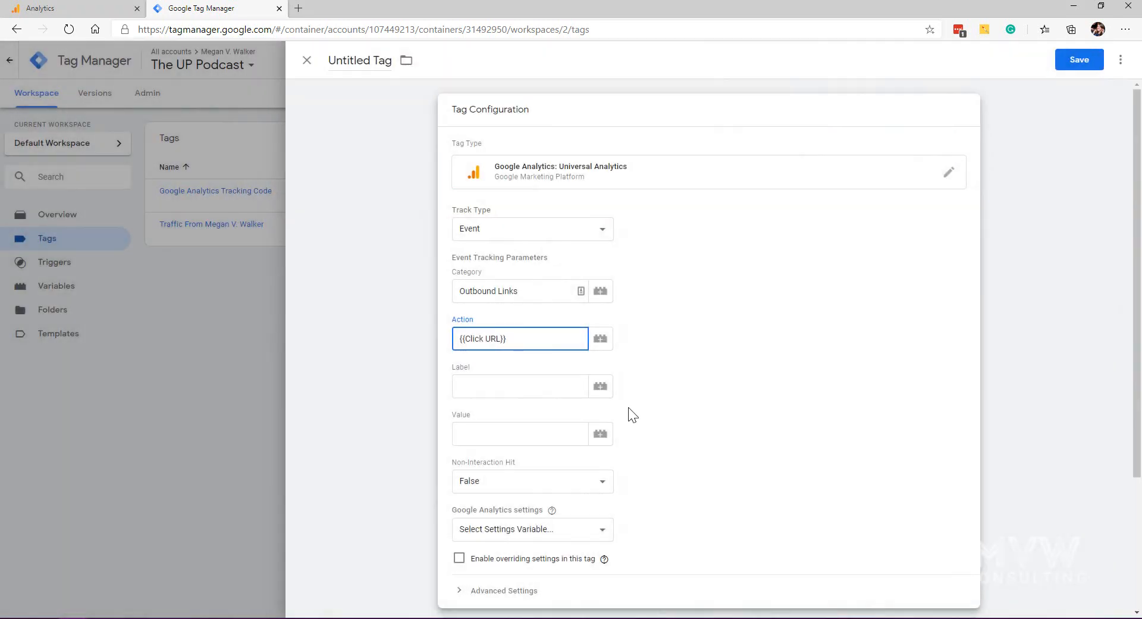
click(601, 388)
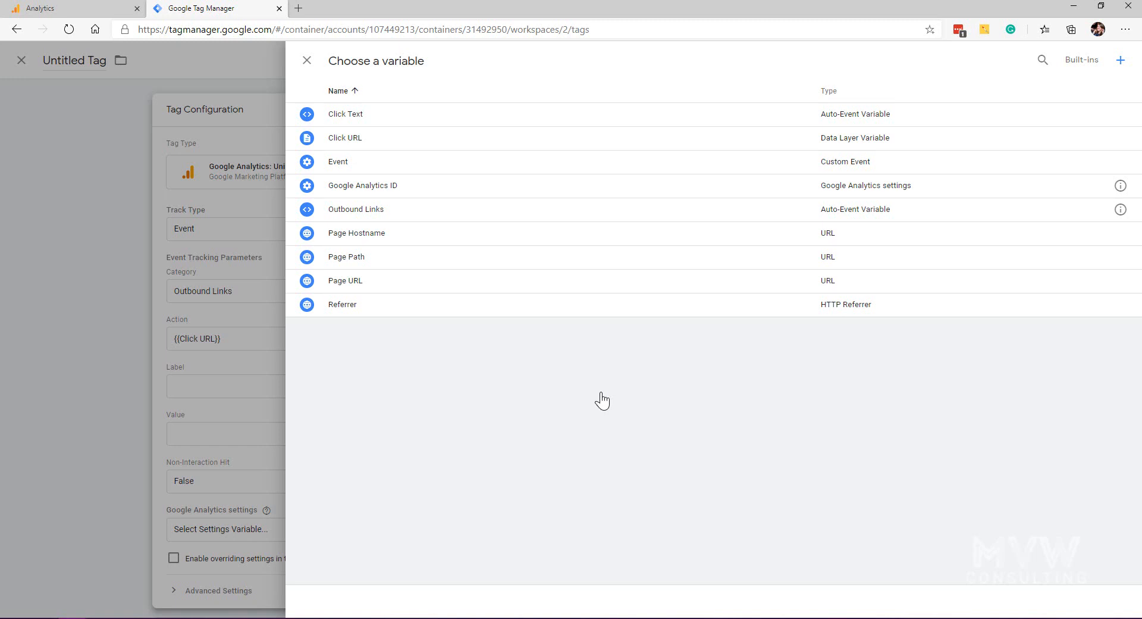
click(394, 122)
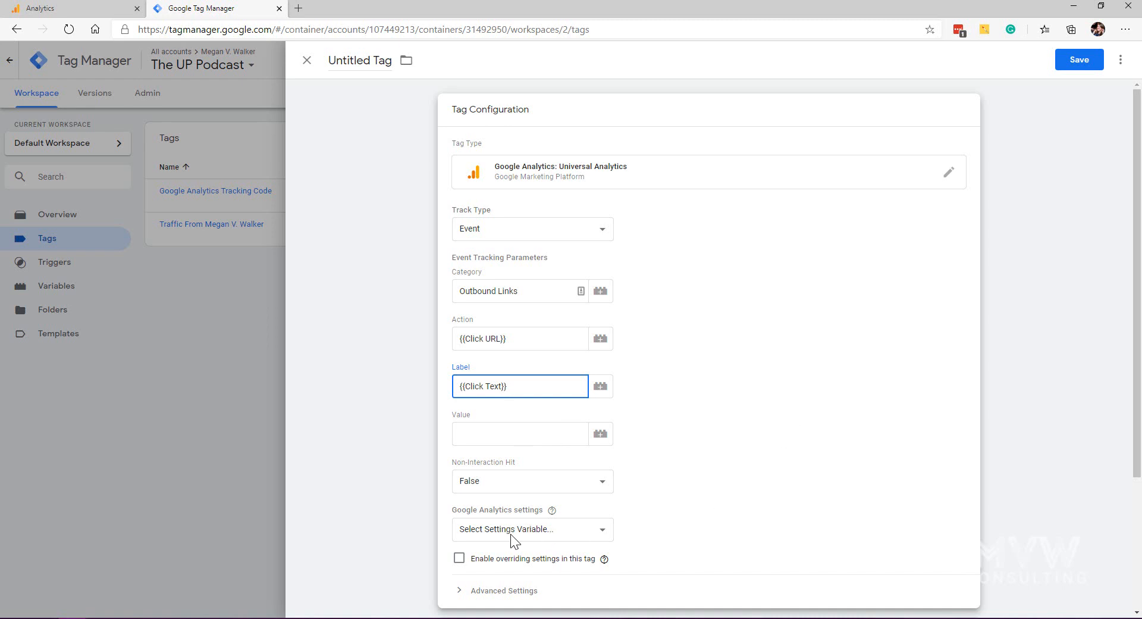
Set the tag's Non-Interaction Hit to True and use {{Google Analytics ID}} as its Google Analytics settings variable
click(589, 489)
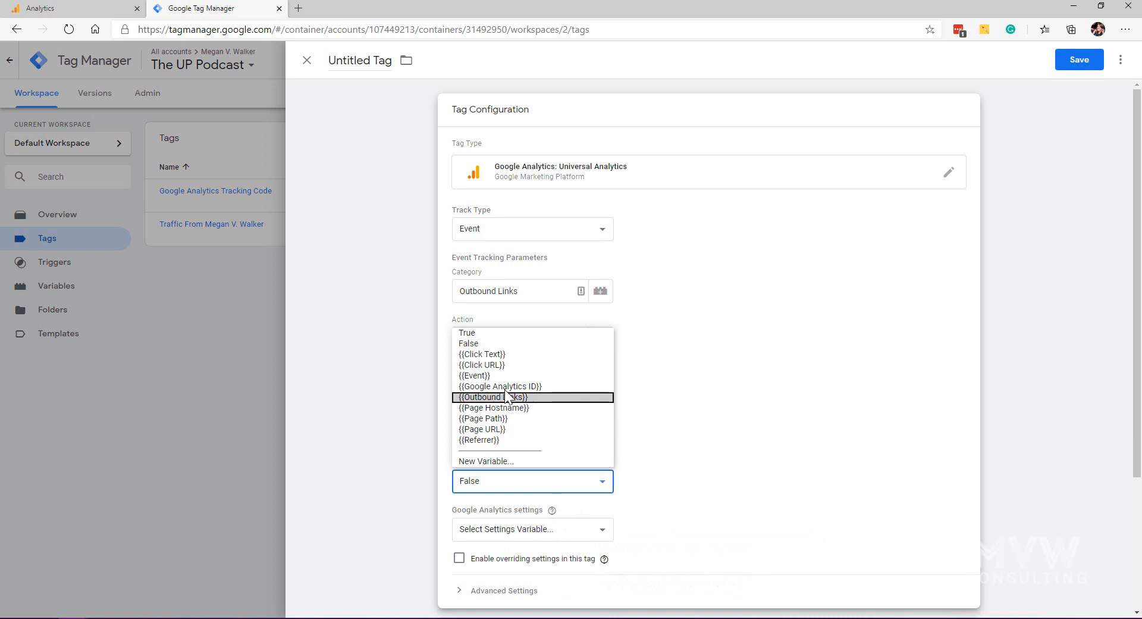
click(506, 332)
scroll(772, 444, down, 3)
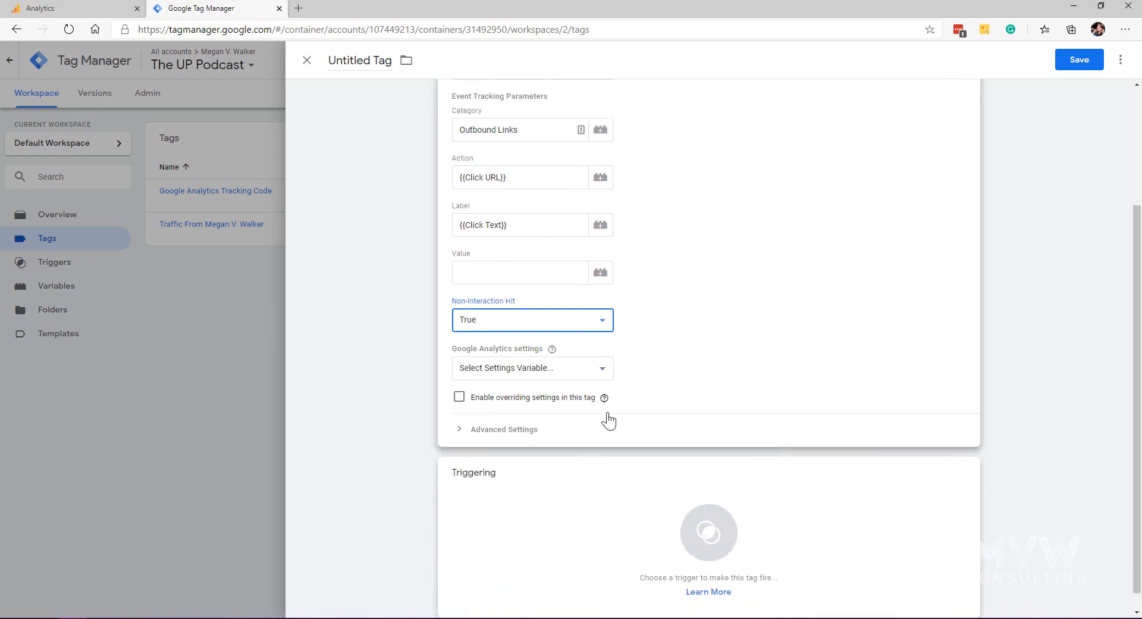
click(594, 368)
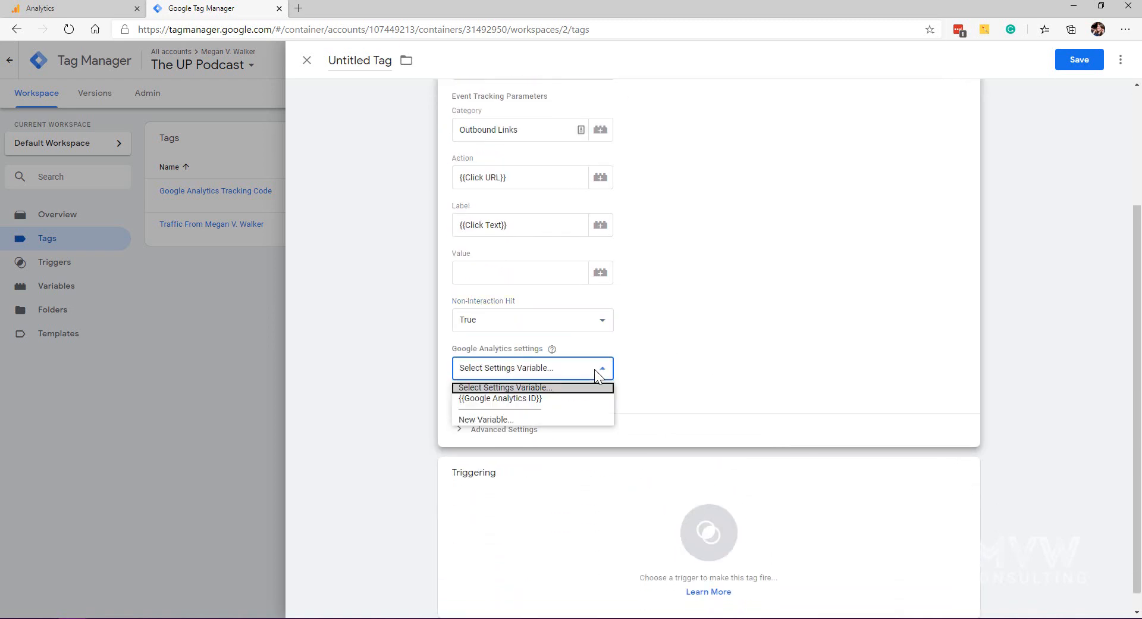
click(541, 399)
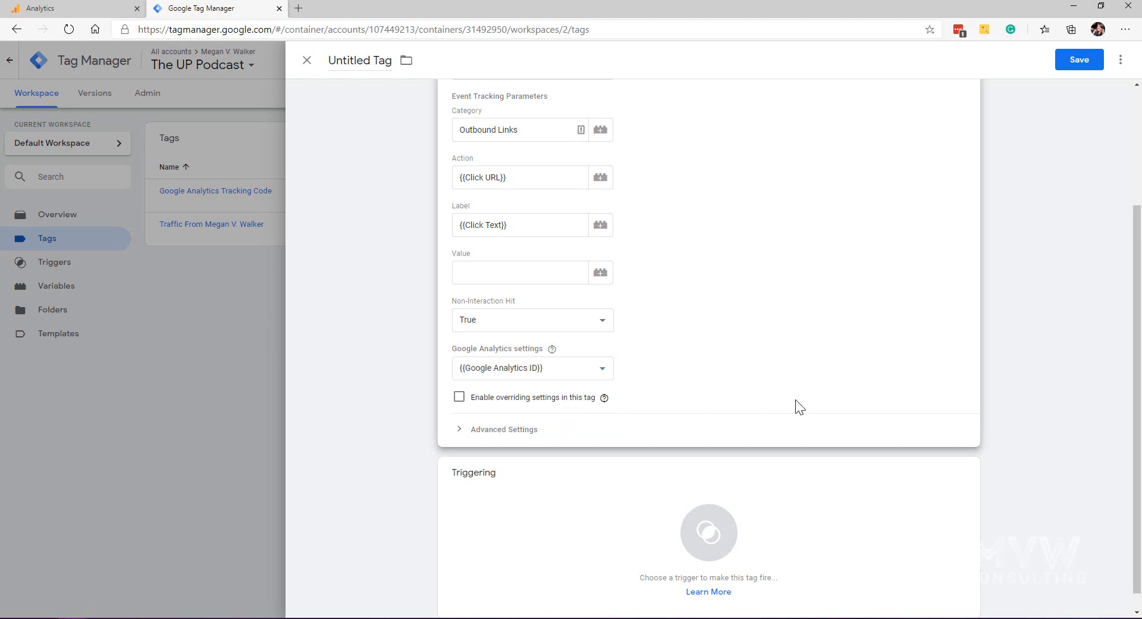
Assign the Outbound Links trigger to the tag and save the tag under the name Outbound Links
click(840, 537)
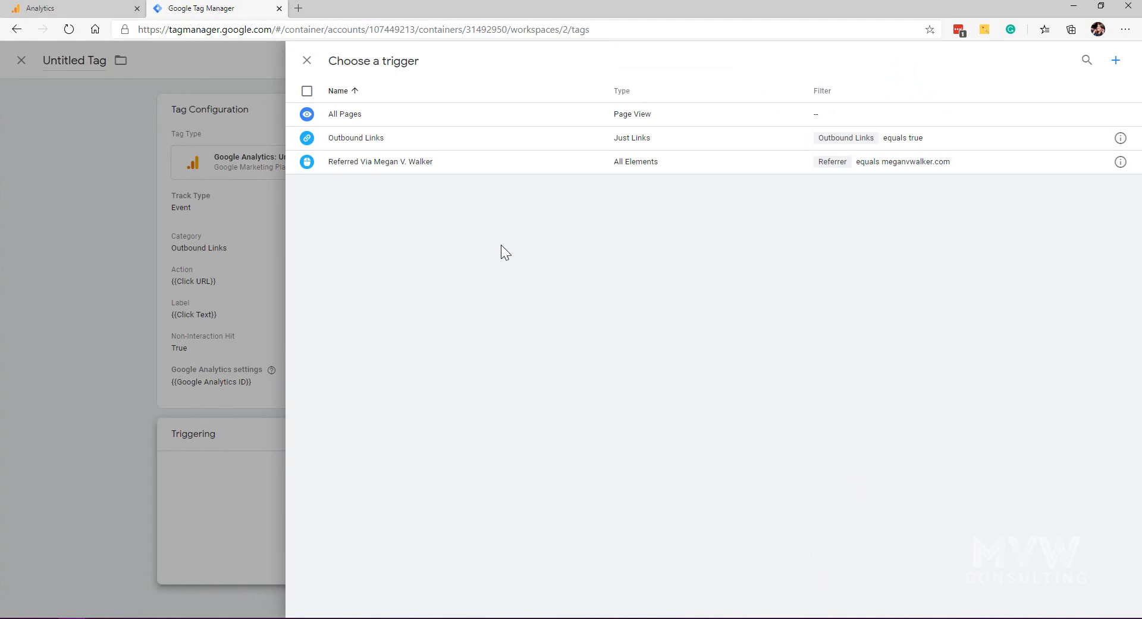
click(417, 140)
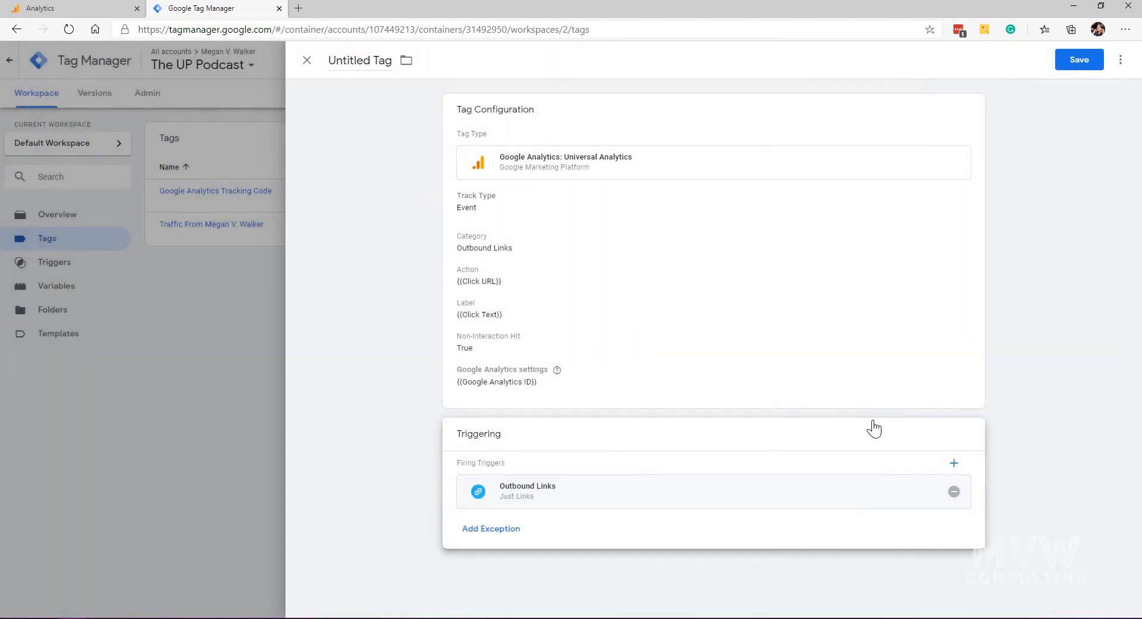
click(1079, 59)
text(Out)
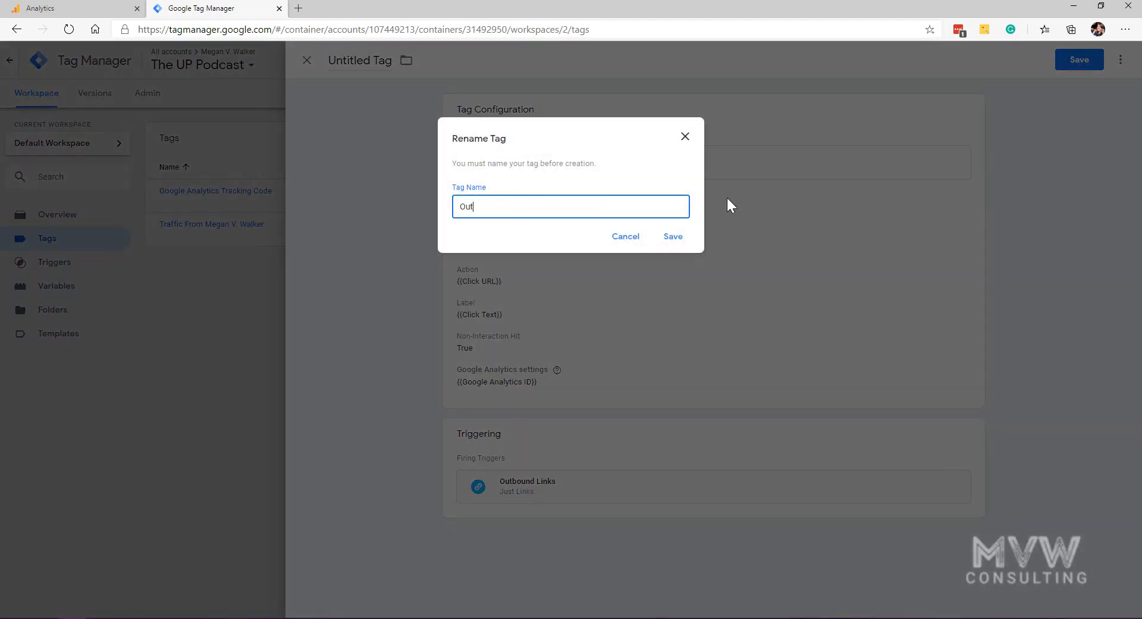
text(buon)
key(BackSpace)
key(BackSpace)
key(BackSpace)
text(ound Links)
click(675, 238)
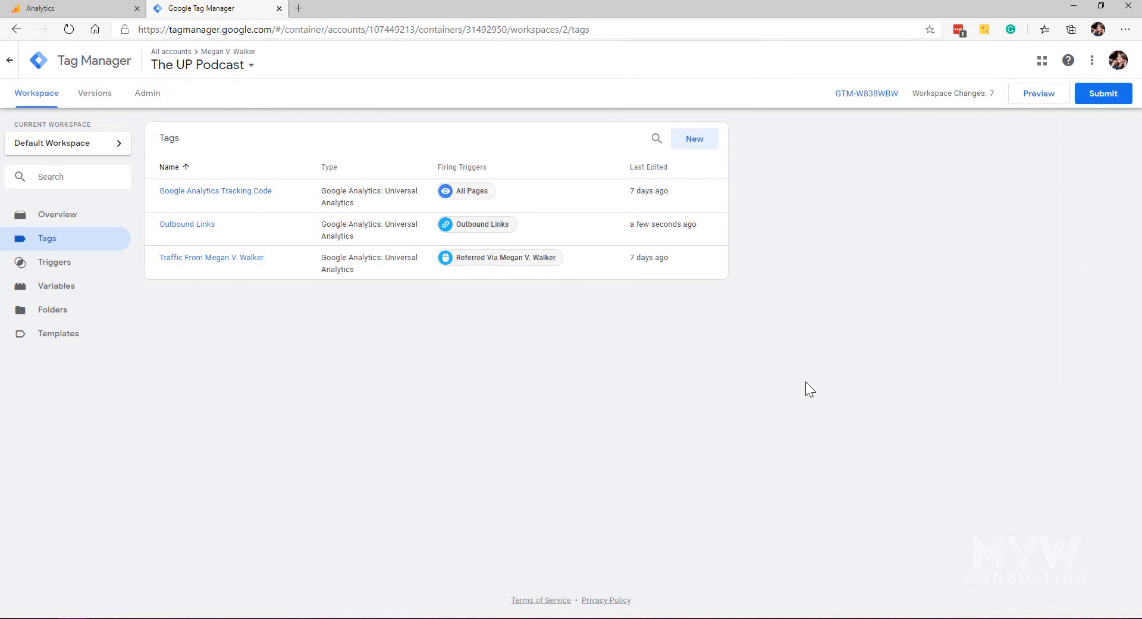
Start submitting the workspace changes and name the version Adding Outbound Links Info
click(1106, 95)
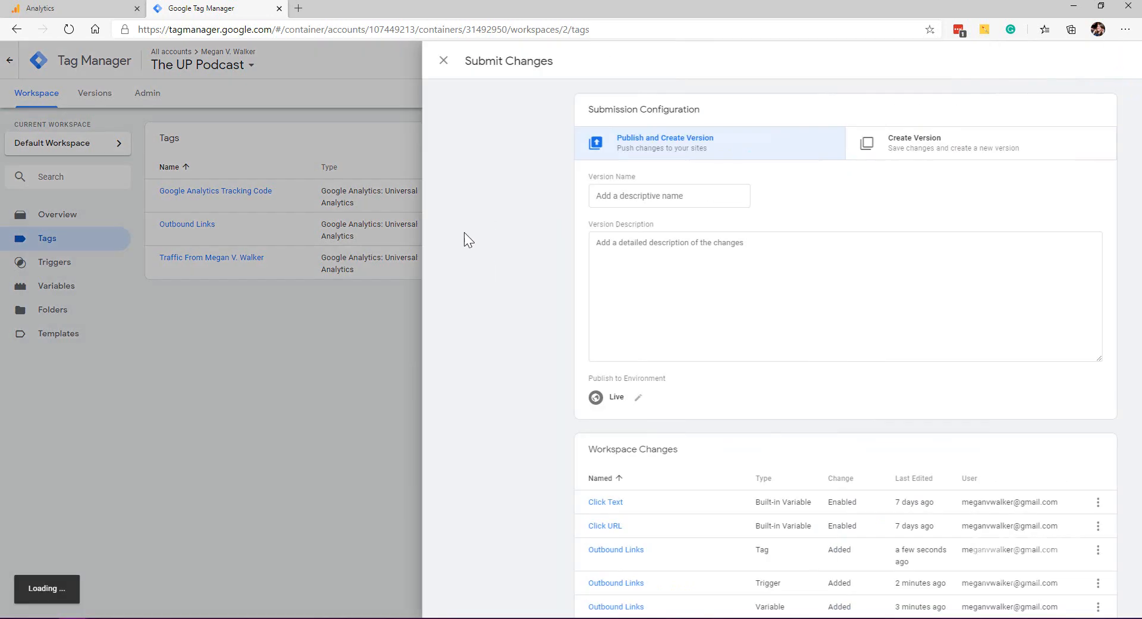
click(524, 196)
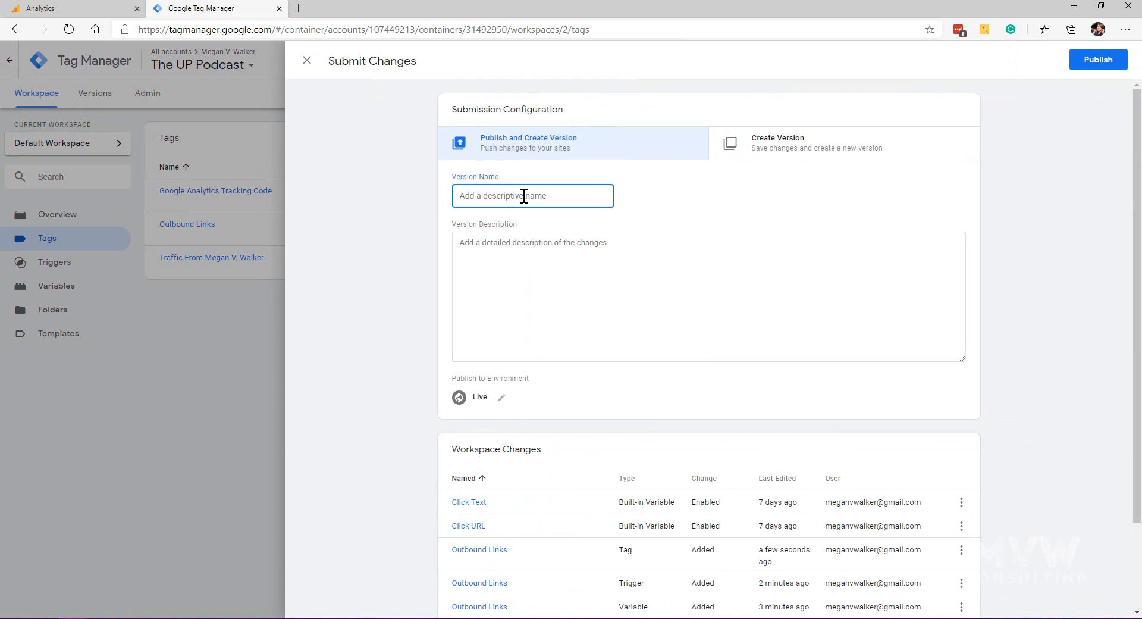
text(Adding Outbound Links Info)
Describe the version as "Setting up a variable, a trigger and a tag to track the Outbound Links from the UP Podcast website." and publish it
click(527, 255)
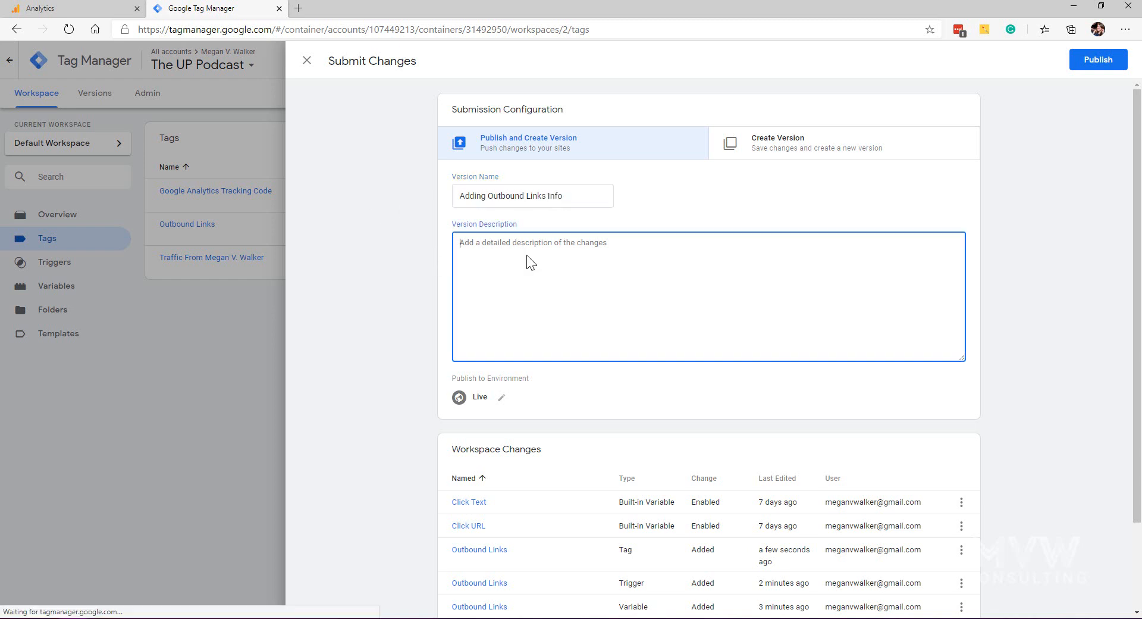
text(See)
key(BackSpace)
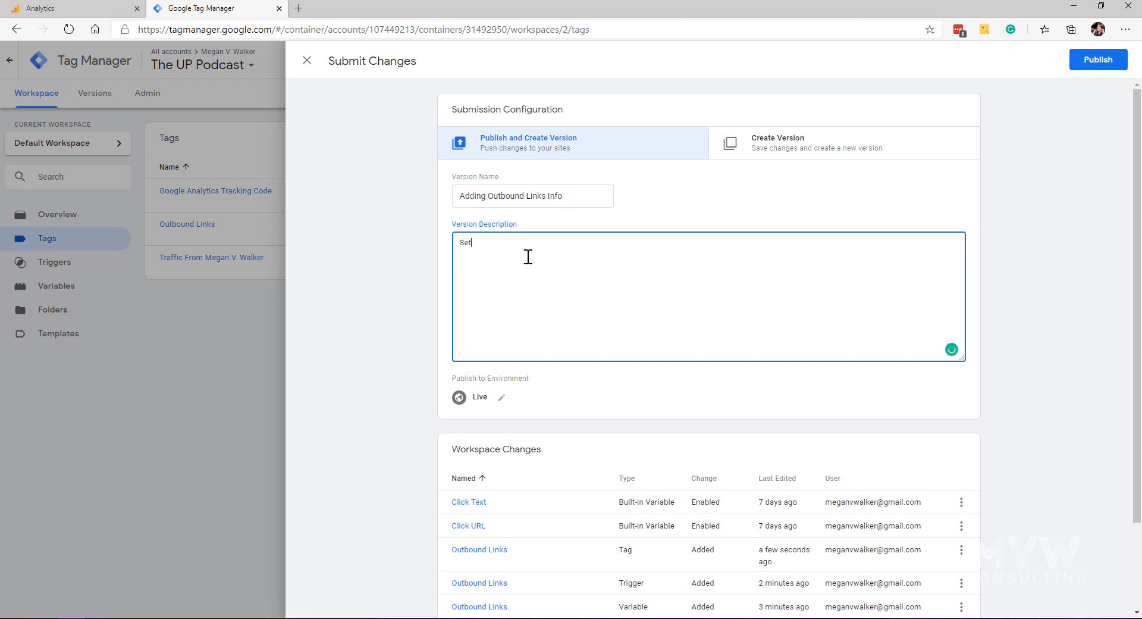
text(tting up a variable, a trigger and a tag to track the Outbound Links fro)
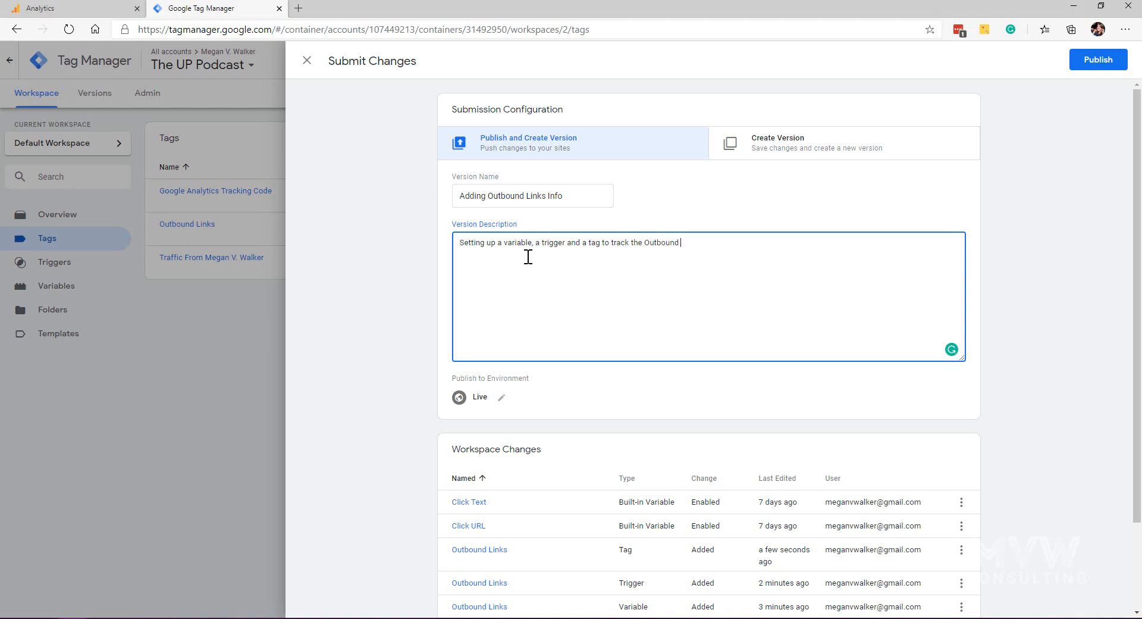
text(m the UP Podcast website.)
click(1095, 59)
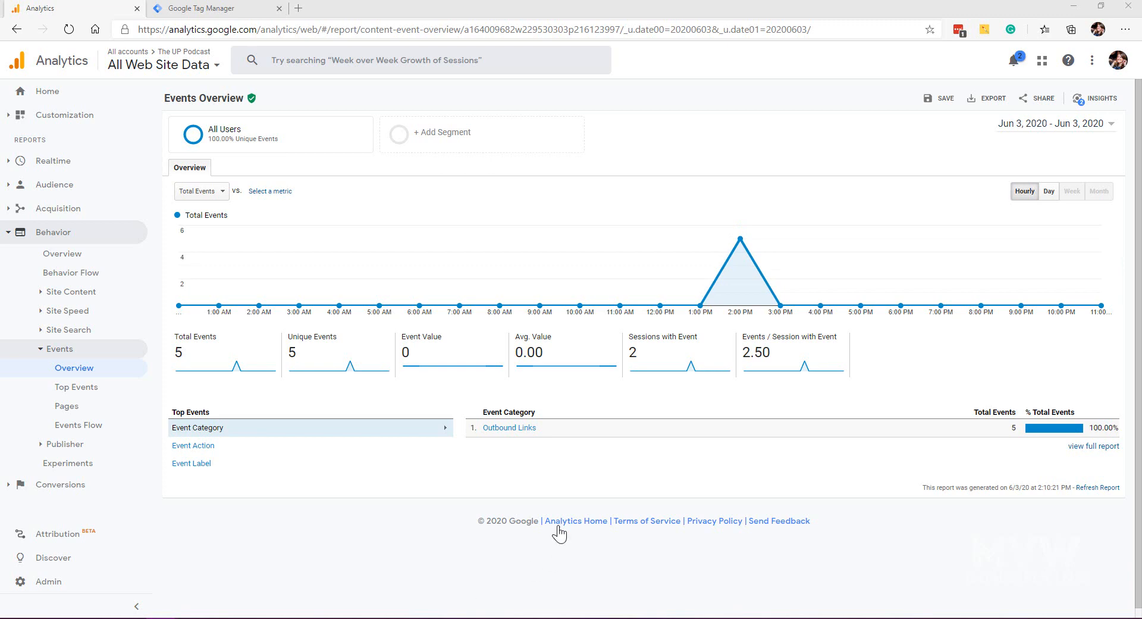
In the Google Analytics events report, open the Outbound Links category and list its events by Event Label
click(515, 428)
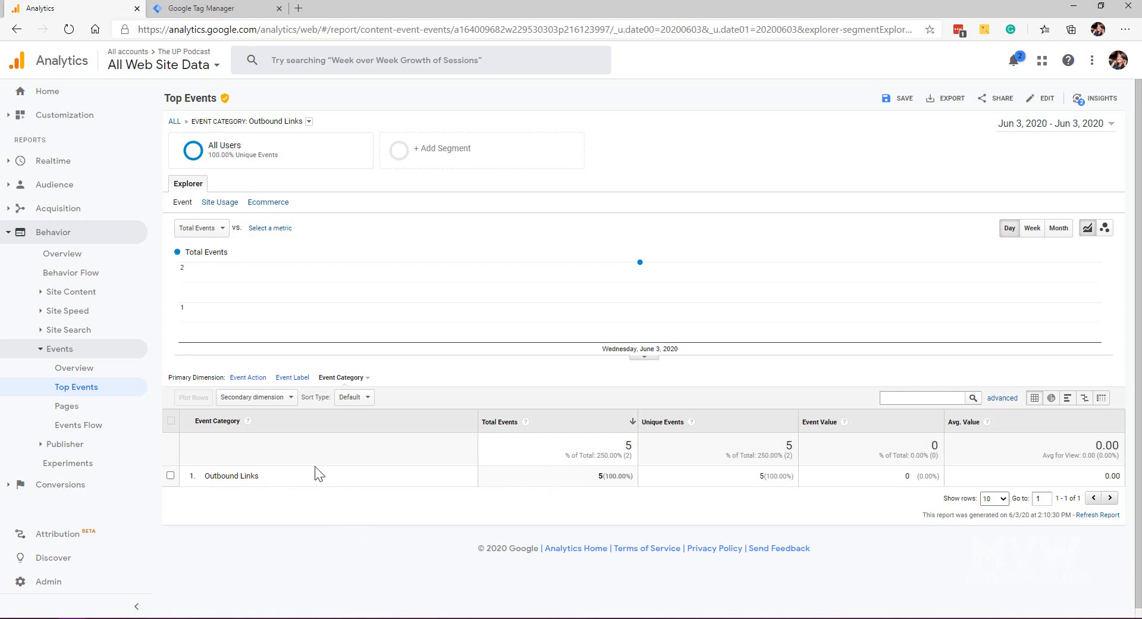
click(292, 378)
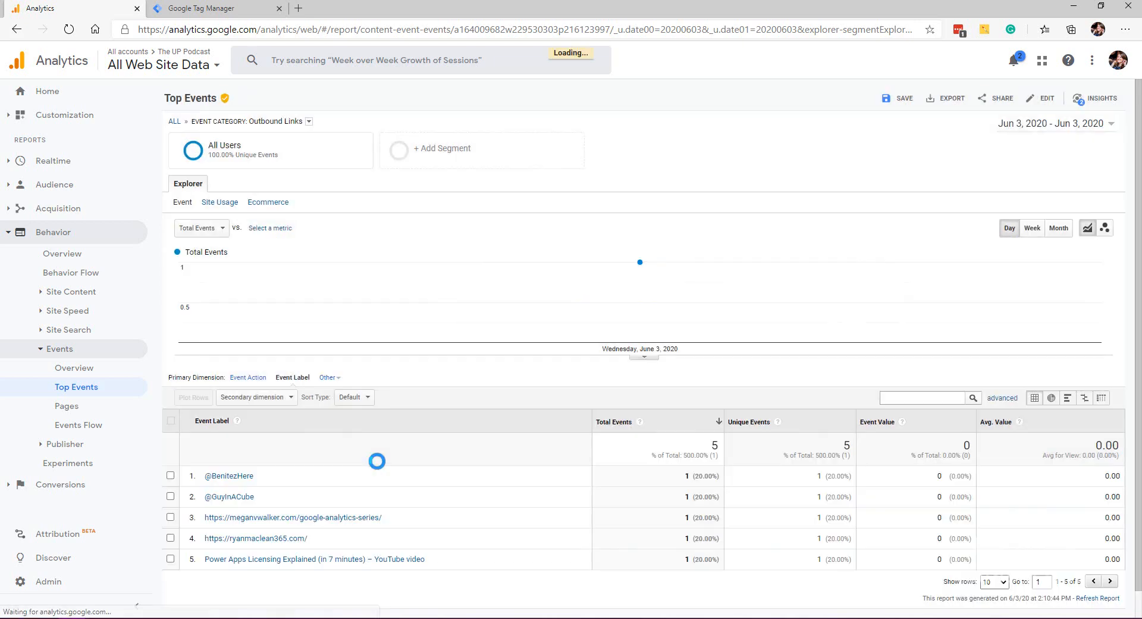
scroll(537, 573, down, 1)
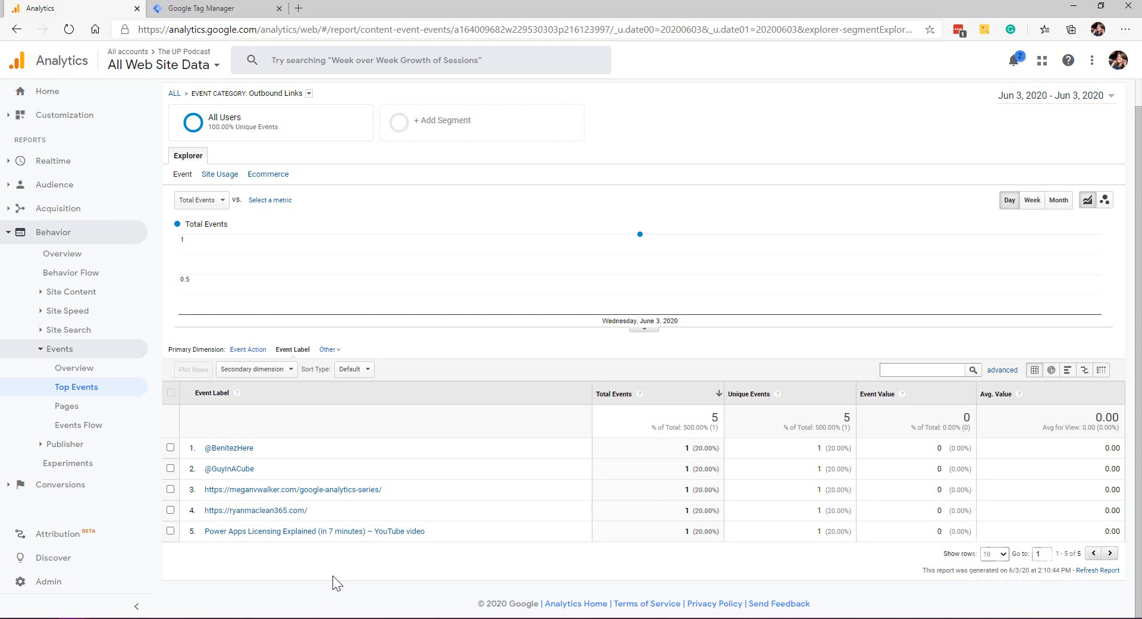
Open theuppodcast.com in a new browser tab and examine the outbound links in the Episode 1 show notes
click(299, 7)
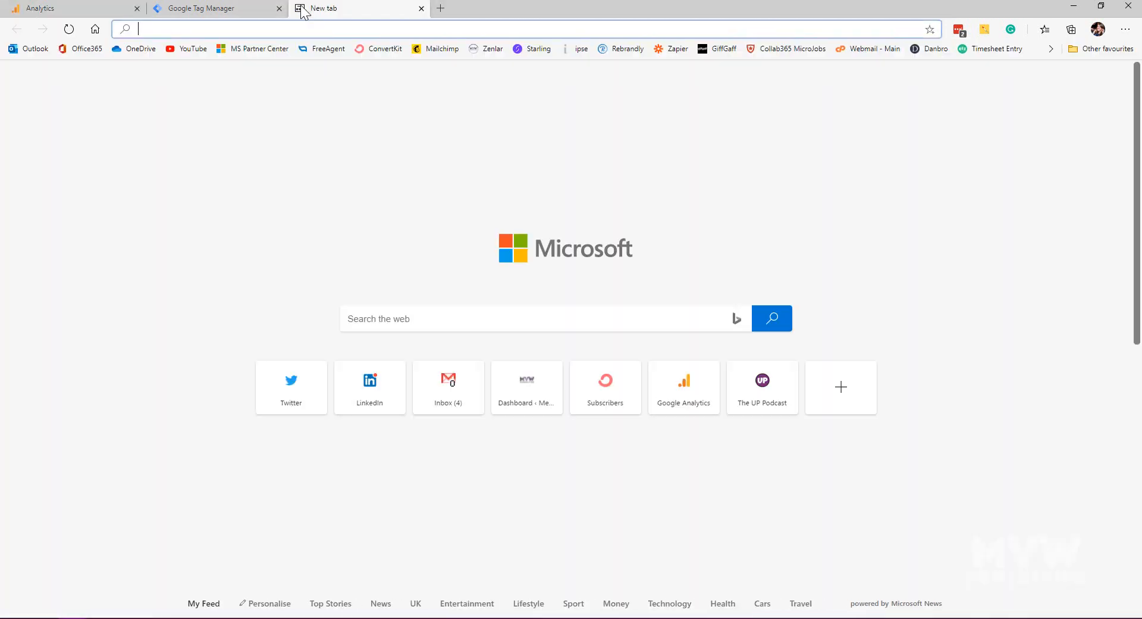
text(theuppodcast.com)
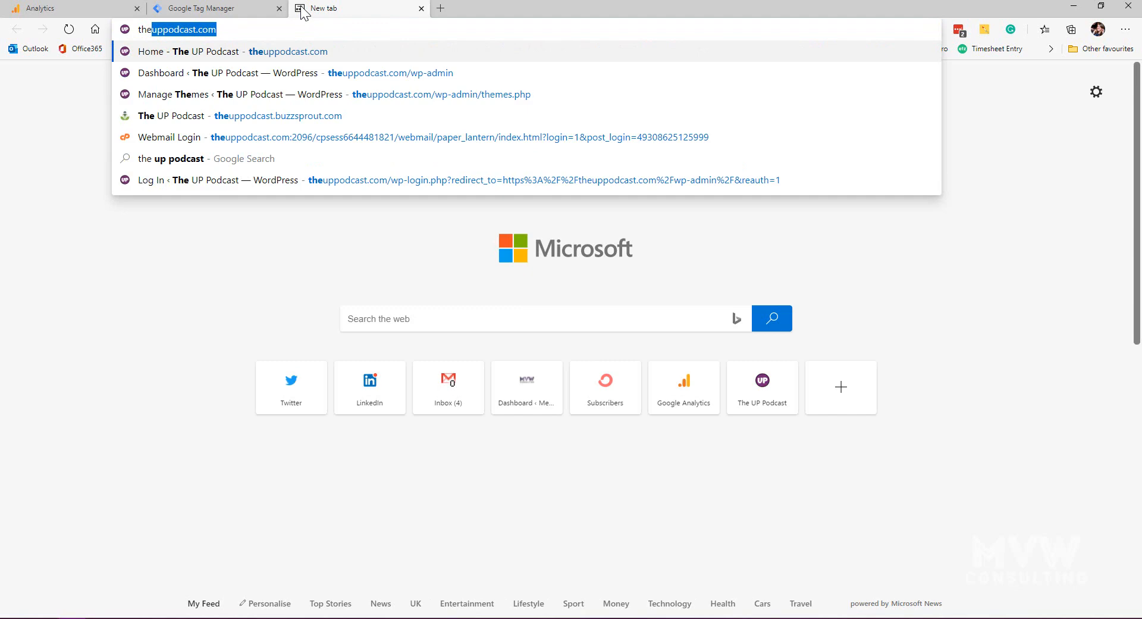
key(Return)
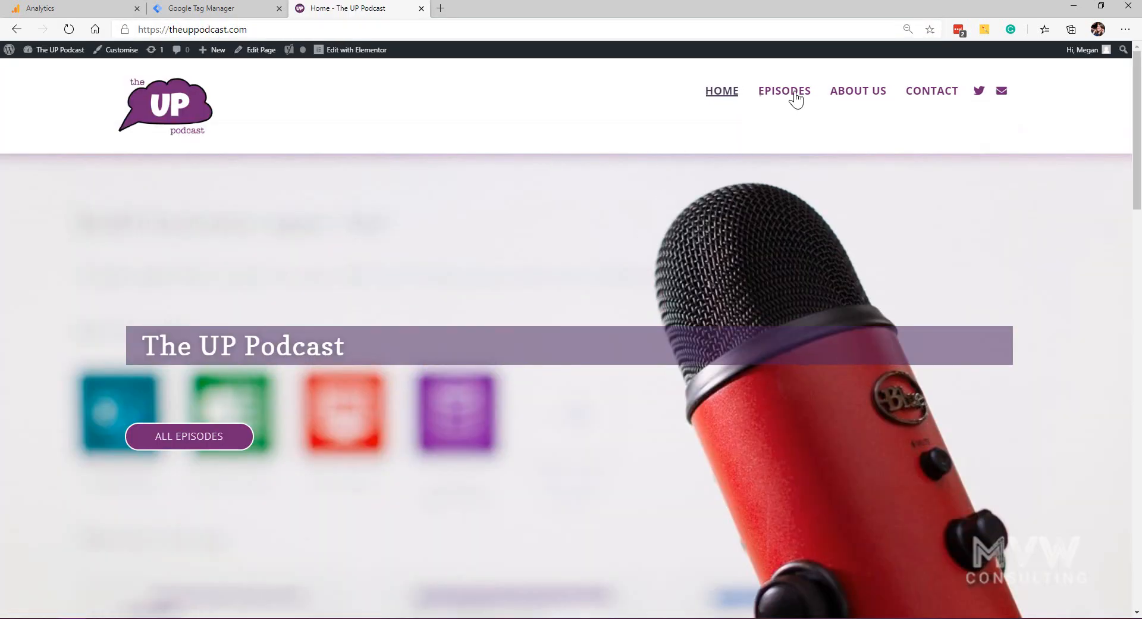
click(794, 94)
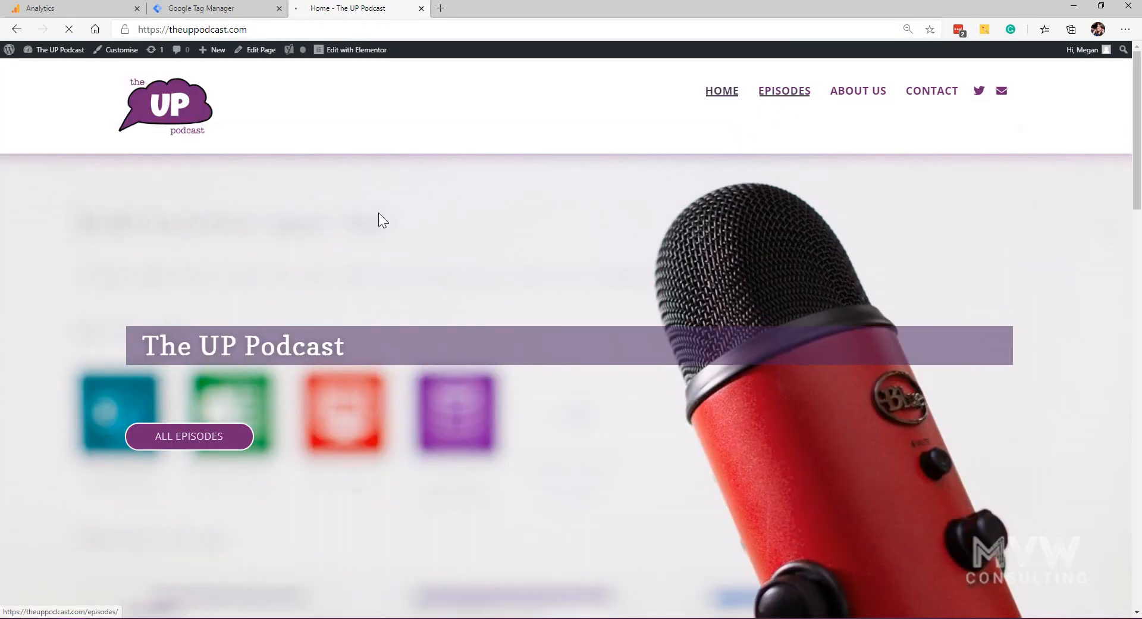
scroll(320, 397, down, 4)
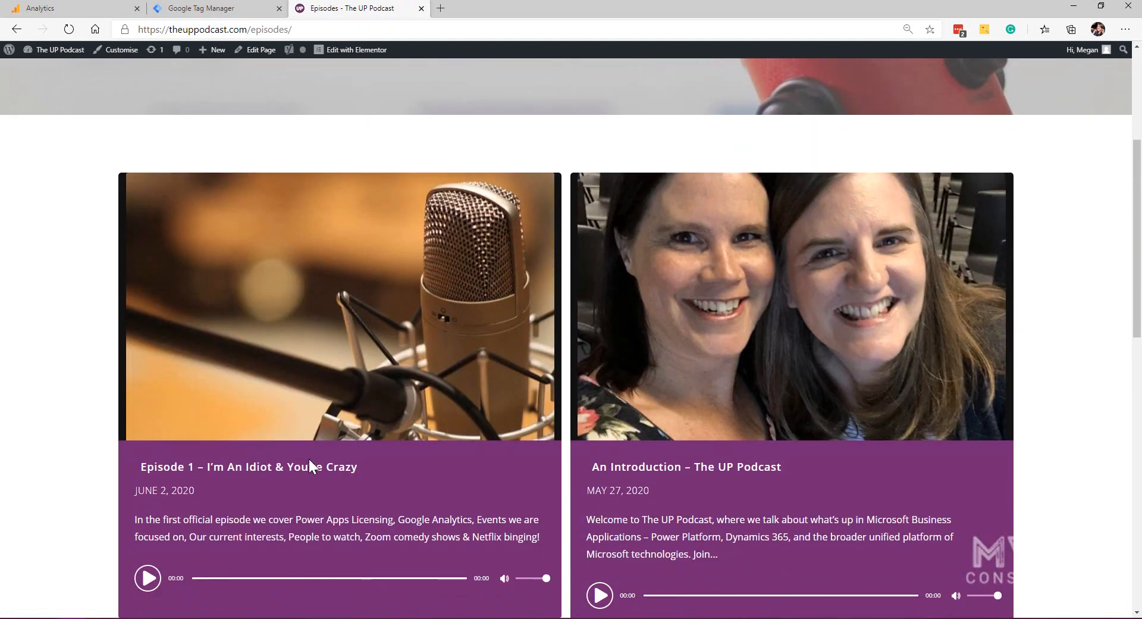
click(311, 471)
scroll(587, 402, down, 4)
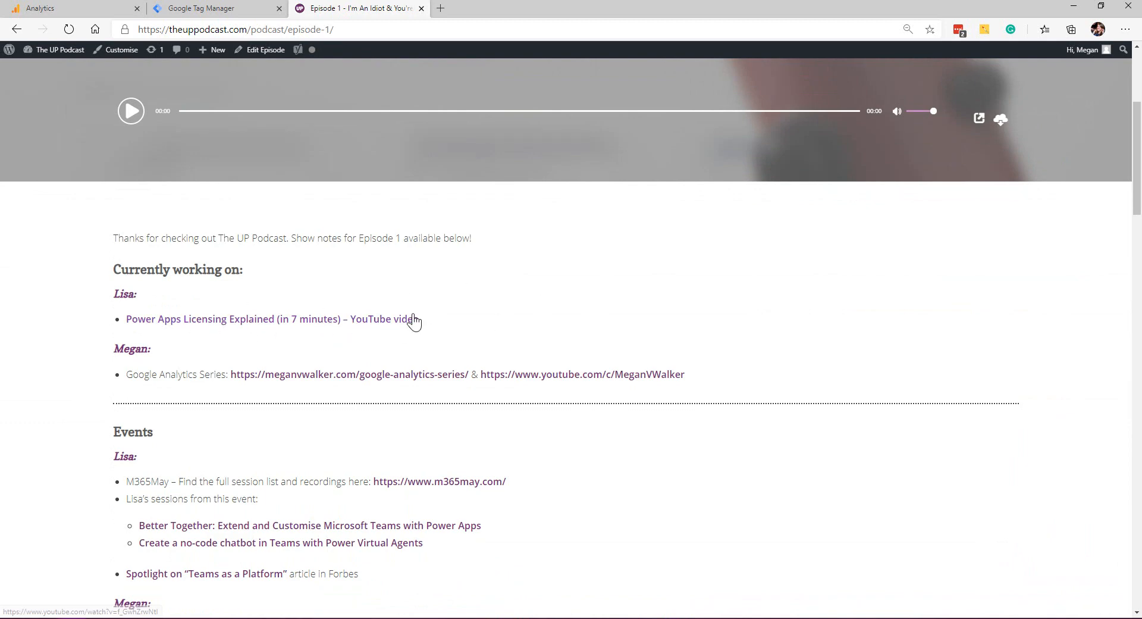
scroll(476, 310, down, 4)
scroll(480, 315, down, 3)
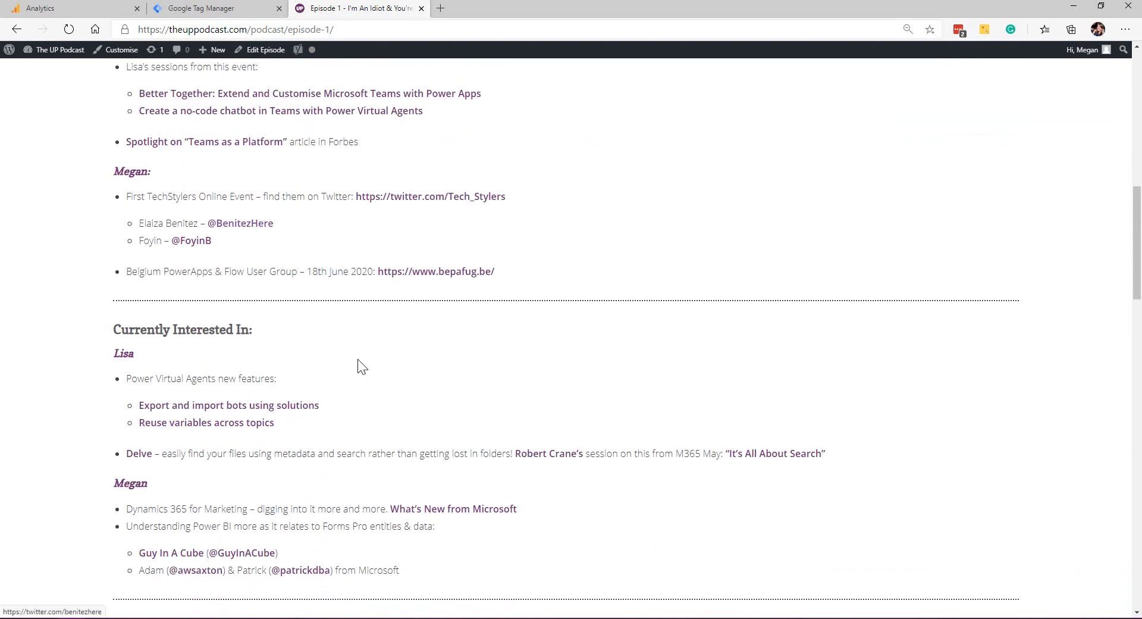
scroll(362, 366, down, 4)
scroll(363, 367, down, 1)
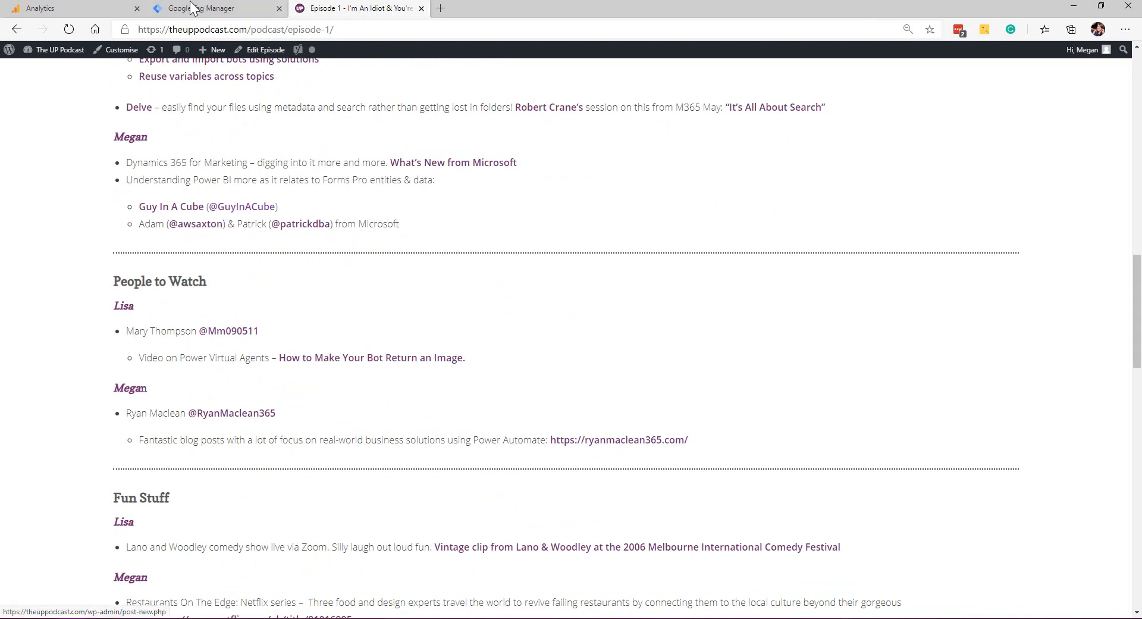
Return to the Google Analytics report and add Event Action as the secondary dimension beside the event labels
click(26, 8)
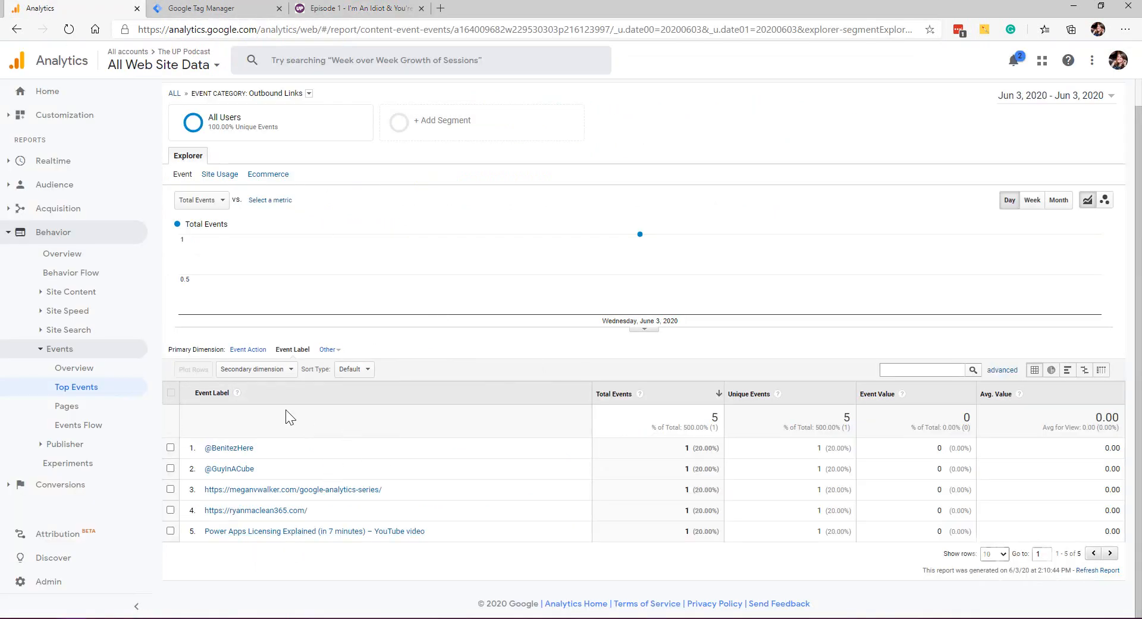
click(285, 372)
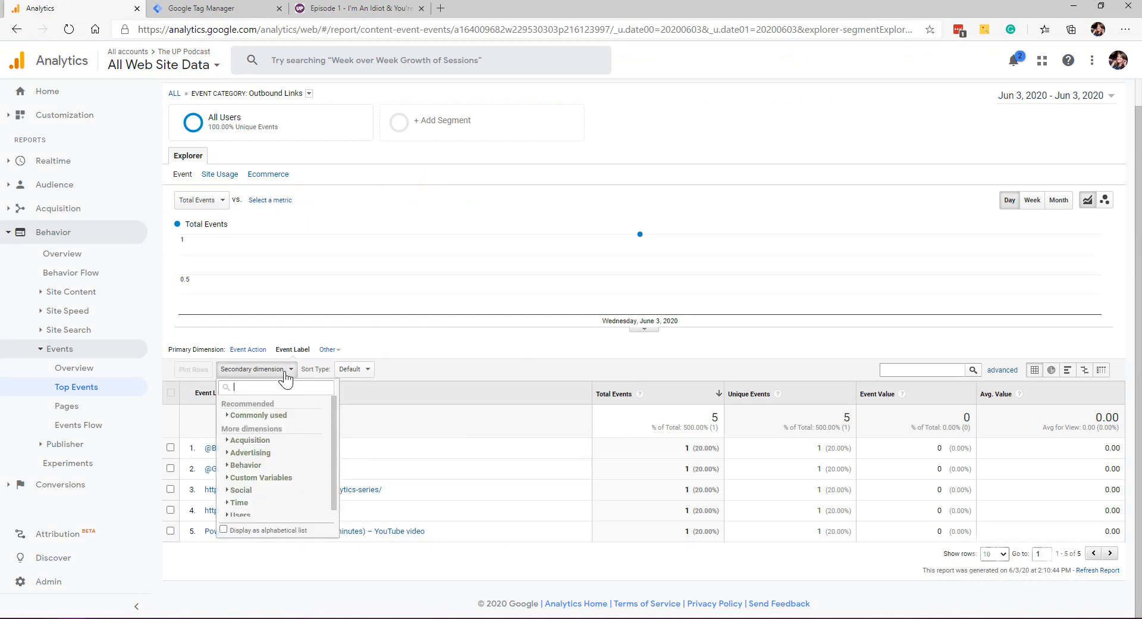
text(act)
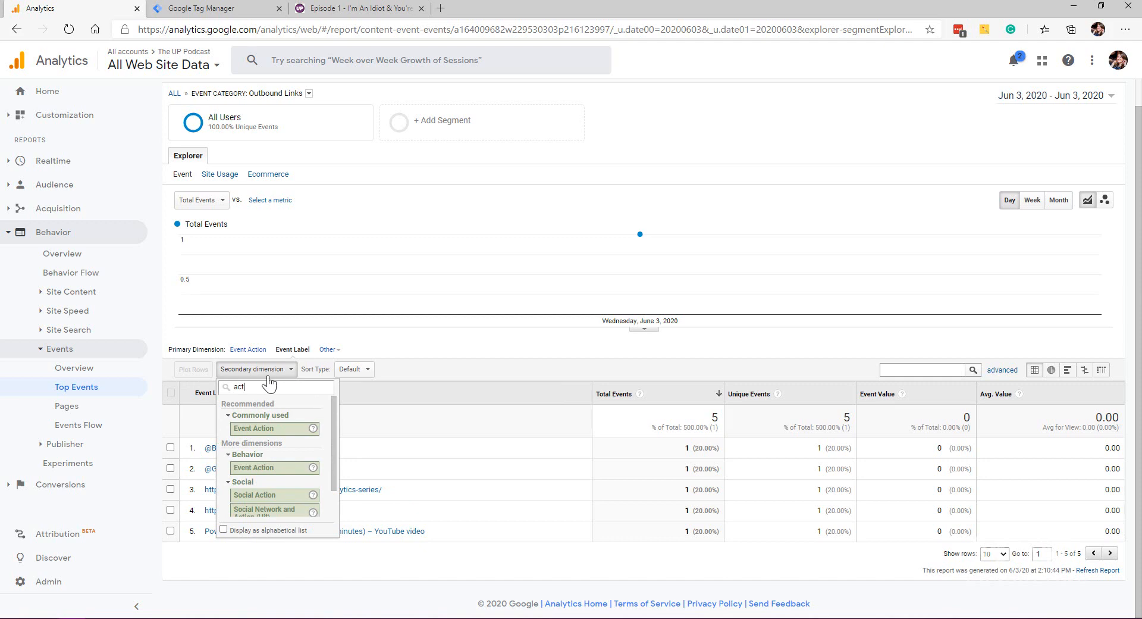
click(265, 430)
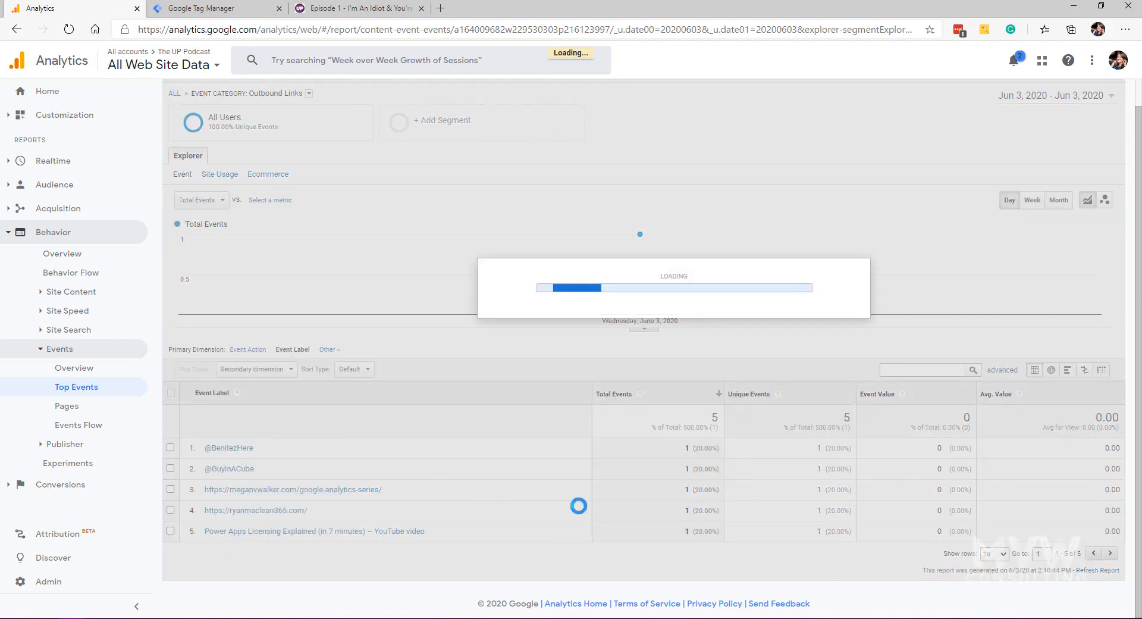
scroll(344, 493, down, 1)
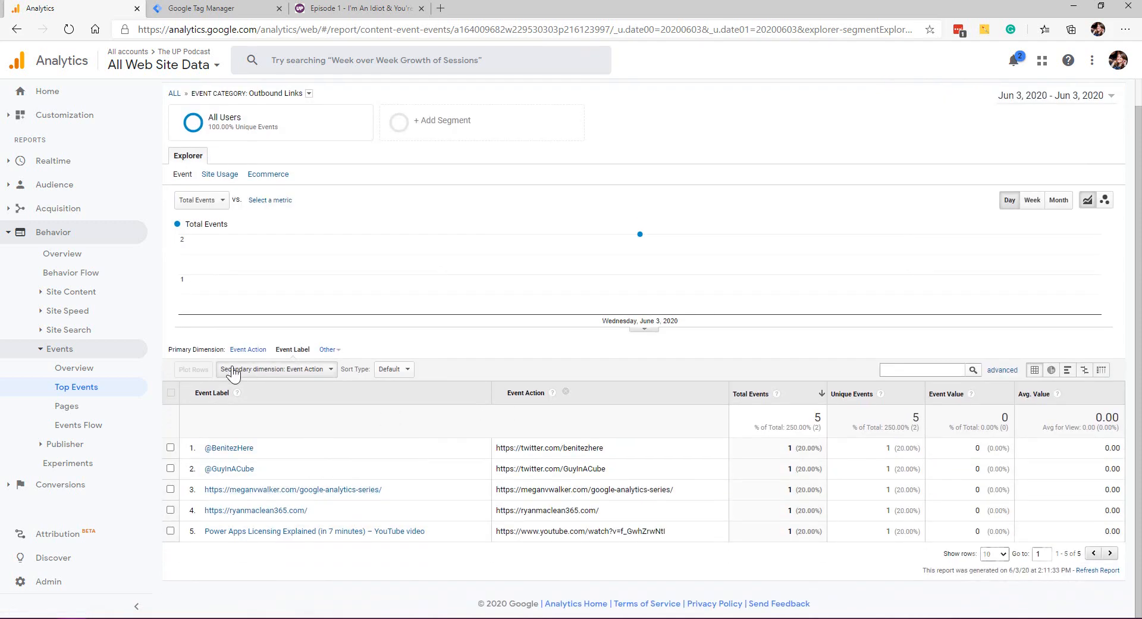